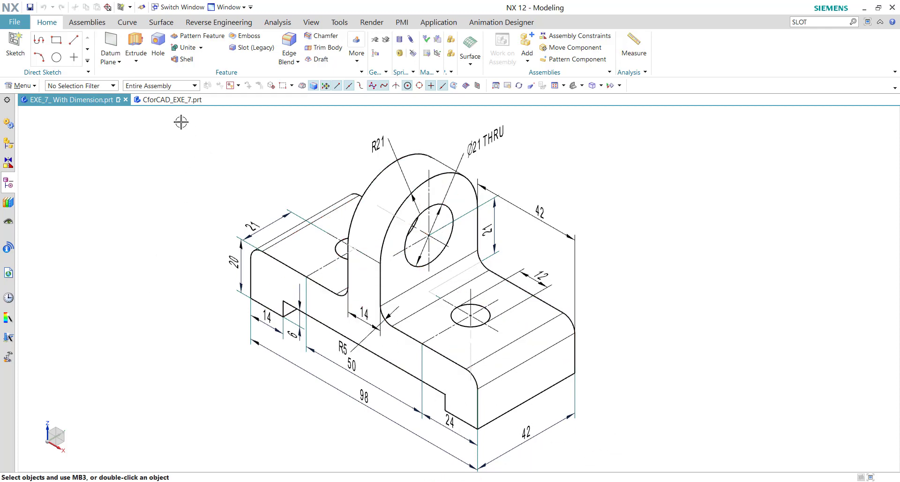
# Switch to the CforCAD_EXE_7.prt part and create a sketch on the XZ datum plane.
pyautogui.click(169, 100)
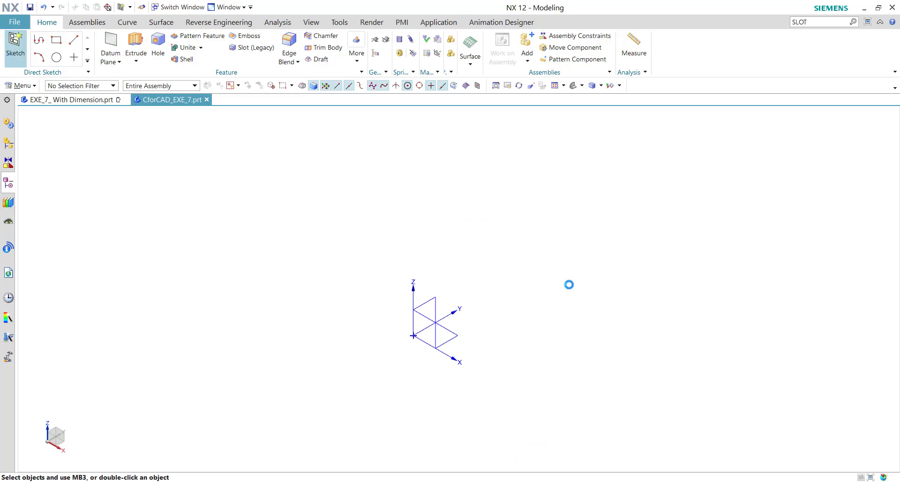
pyautogui.click(434, 325)
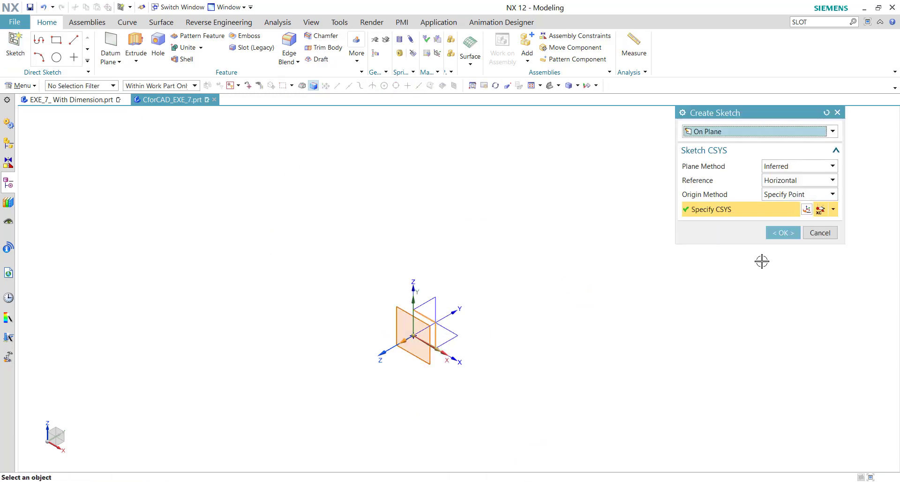
pyautogui.click(783, 233)
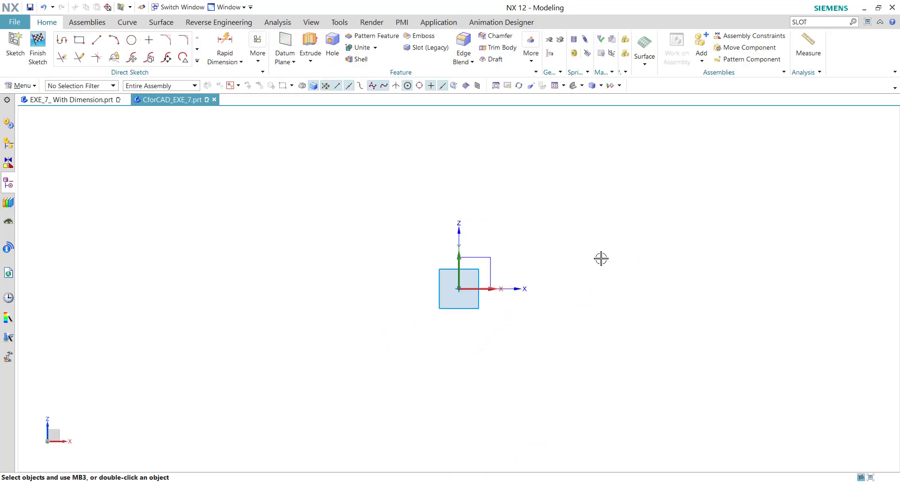
# Draw a 62 mm vertical line upward from the sketch origin and convert it to a reference line.
pyautogui.click(98, 43)
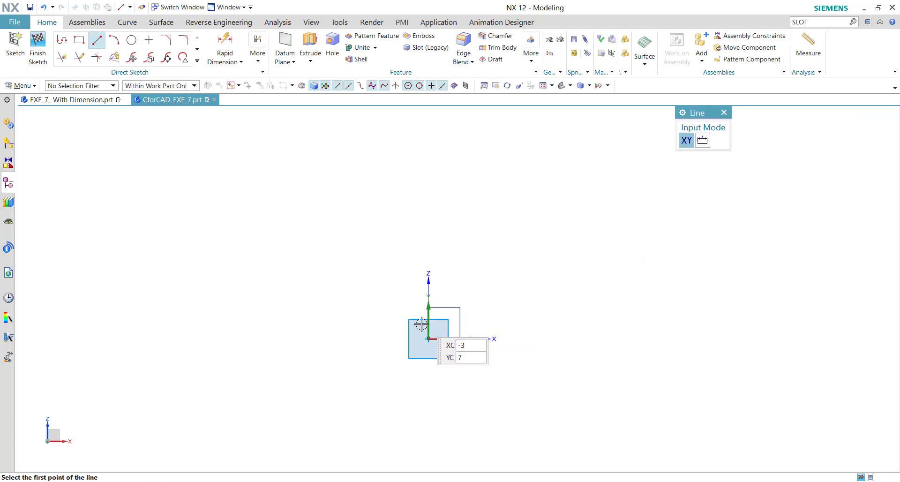
pyautogui.click(428, 338)
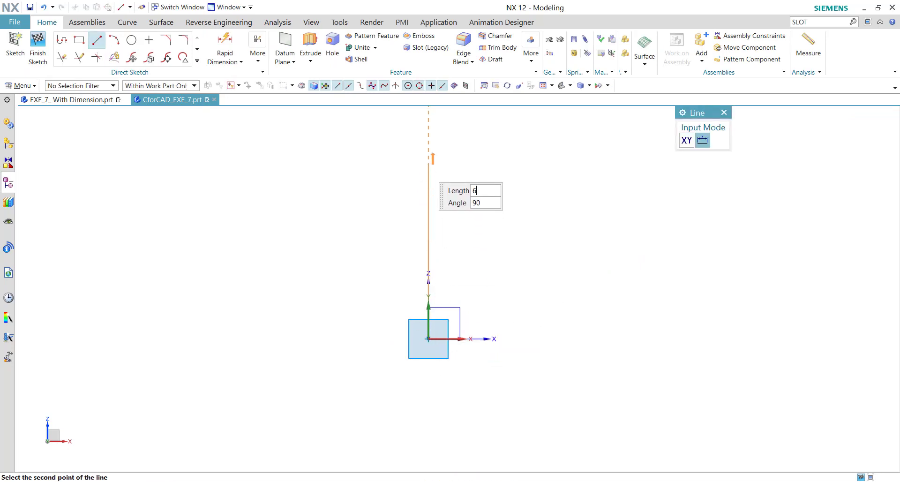
pyautogui.press('Return')
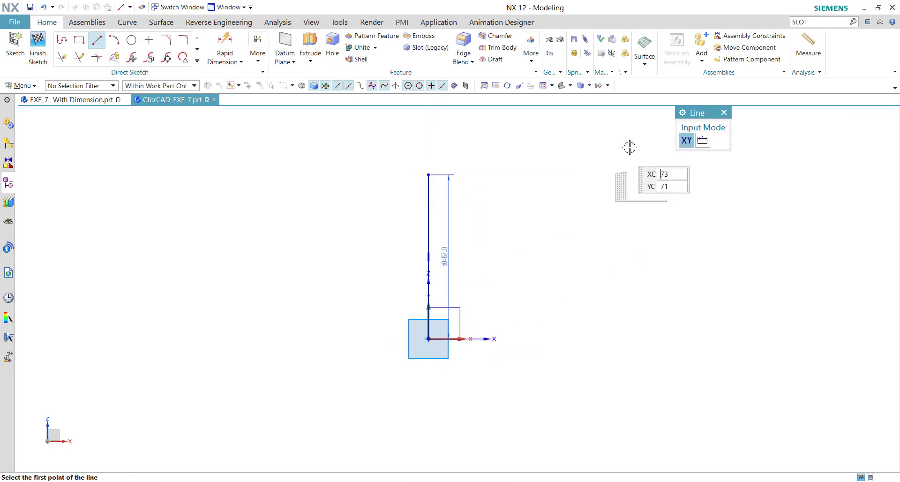
pyautogui.click(724, 112)
pyautogui.rightClick(428, 201)
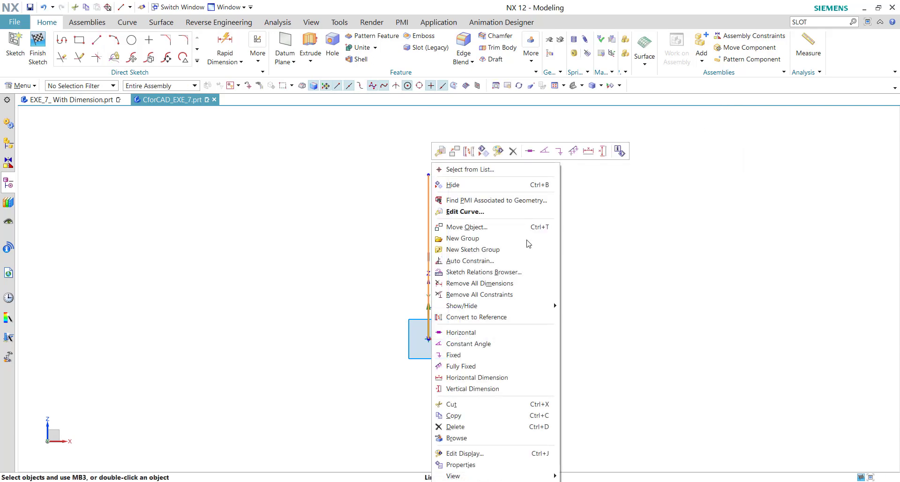
pyautogui.click(522, 318)
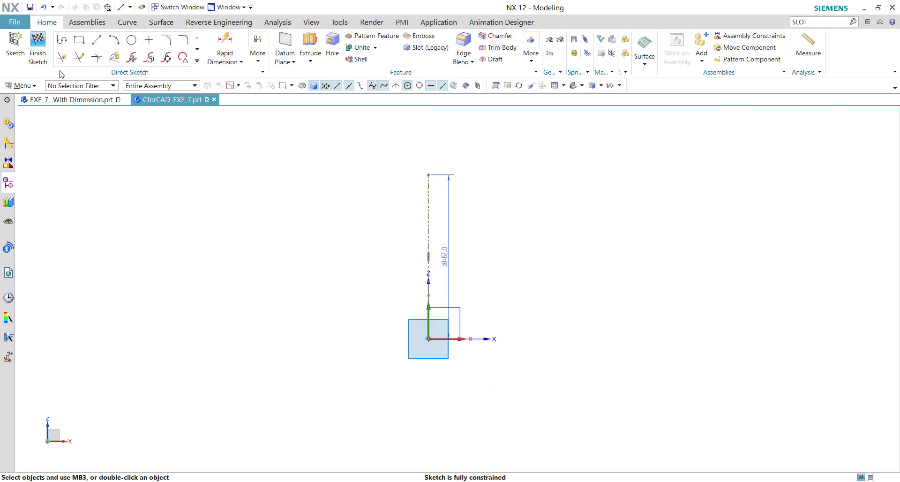
# Sketch the stepped half profile with a notched foot from the reference line's upper end back onto that line, its outer edge about 26 mm high.
pyautogui.click(62, 41)
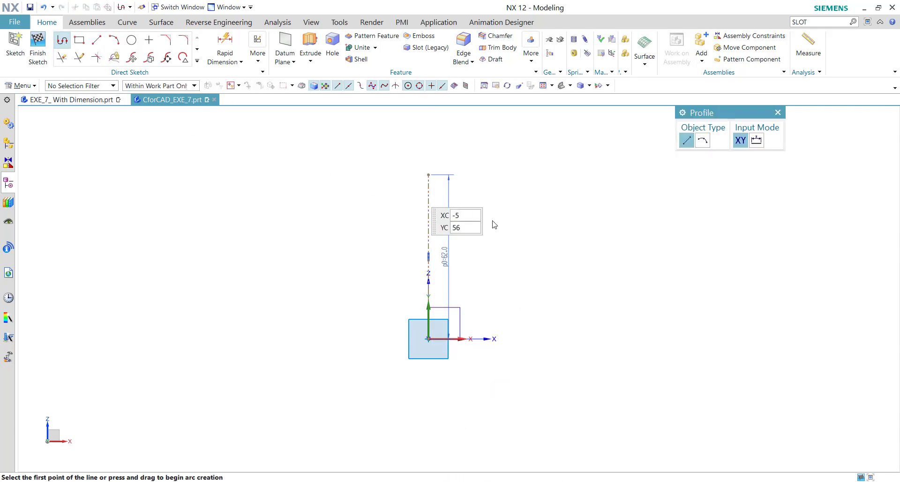
pyautogui.click(428, 175)
pyautogui.click(492, 175)
pyautogui.click(493, 270)
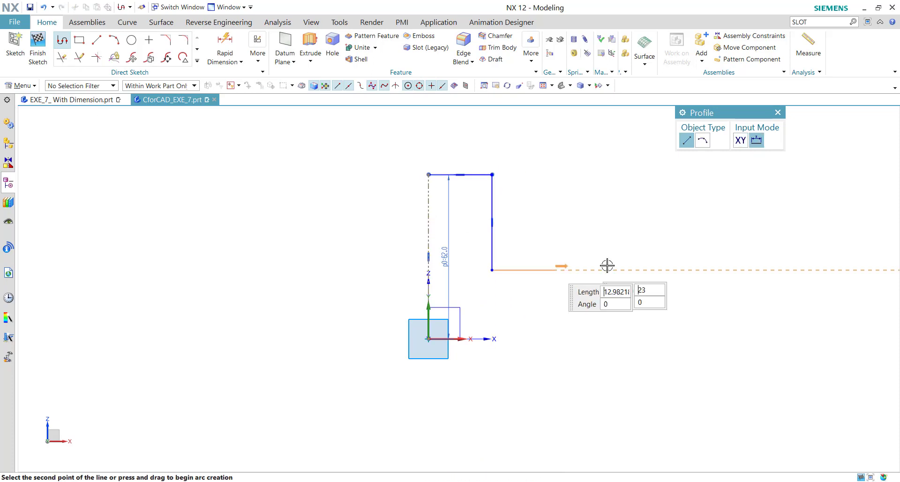
pyautogui.click(688, 270)
pyautogui.click(688, 338)
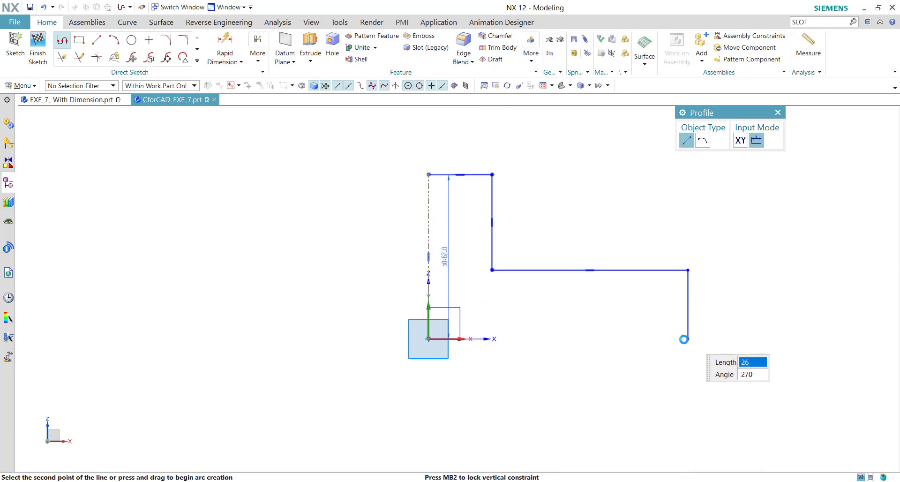
pyautogui.click(630, 338)
pyautogui.click(631, 305)
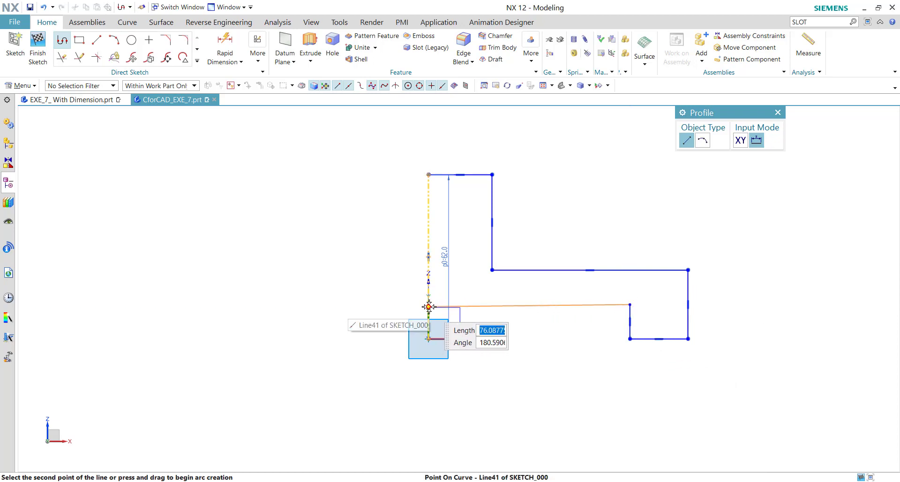
pyautogui.click(429, 305)
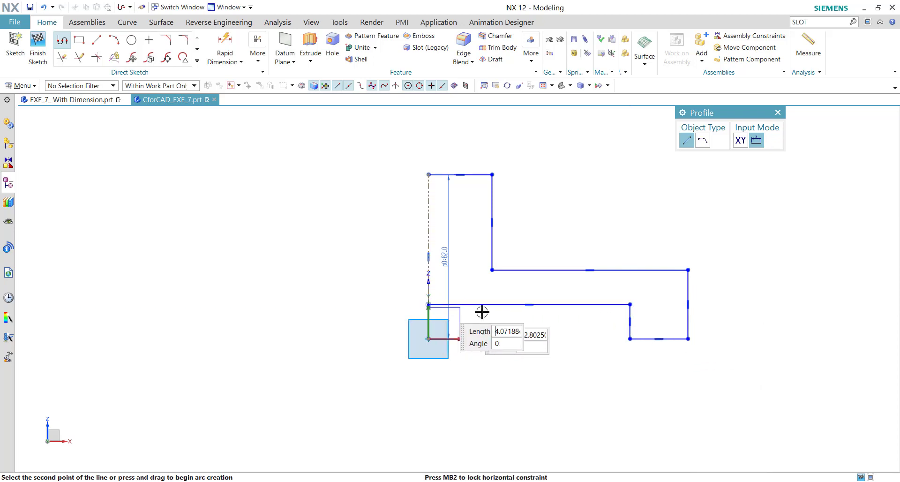
pyautogui.click(778, 113)
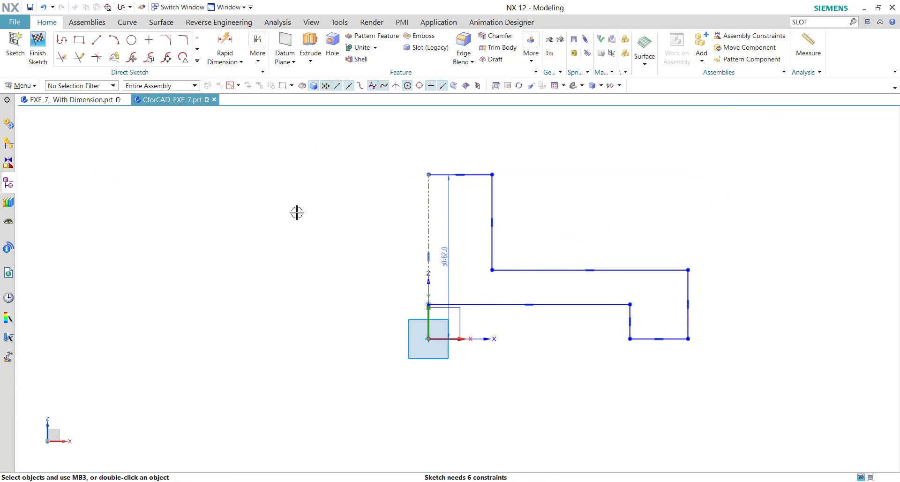
# Consult the EXE_7_ With Dimension.prt drawing and dimension the profile's top edge to 7 mm.
pyautogui.click(225, 47)
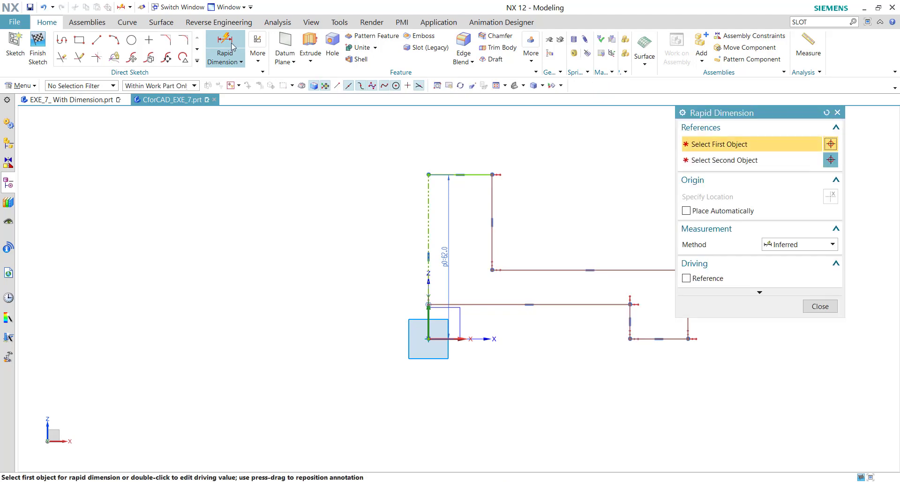
pyautogui.click(82, 102)
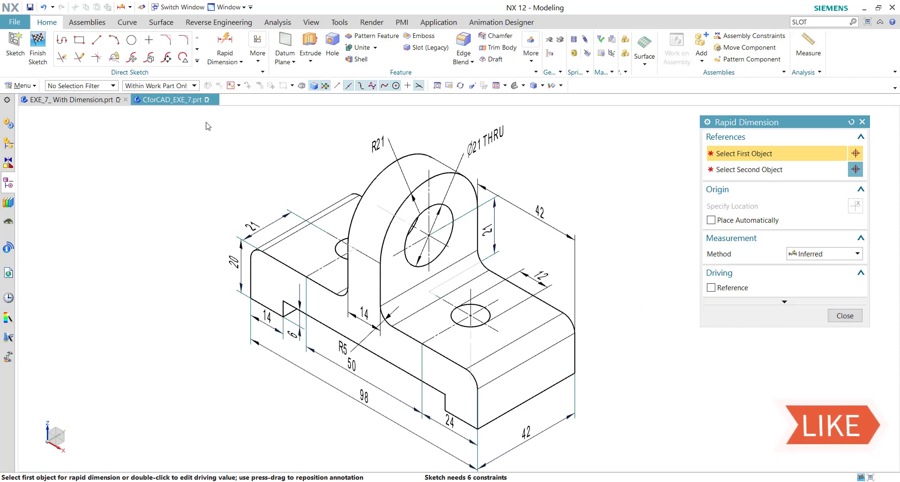
pyautogui.click(178, 101)
pyautogui.click(441, 174)
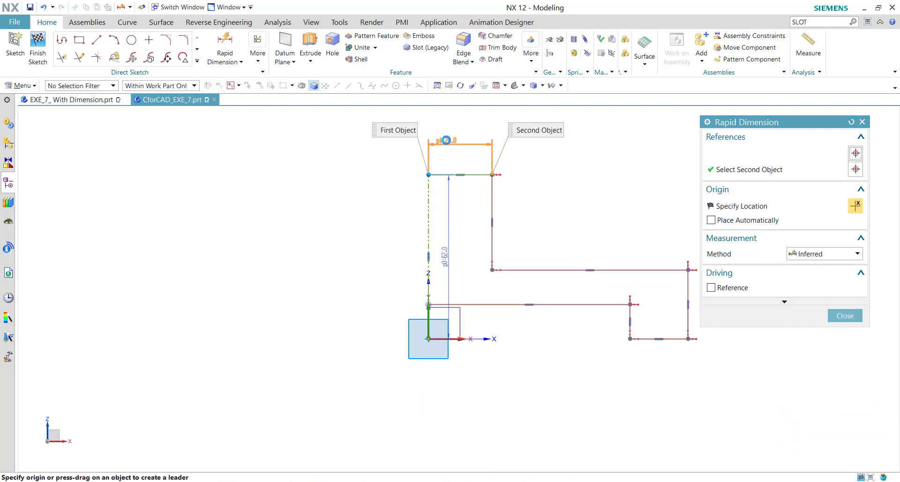
pyautogui.click(446, 139)
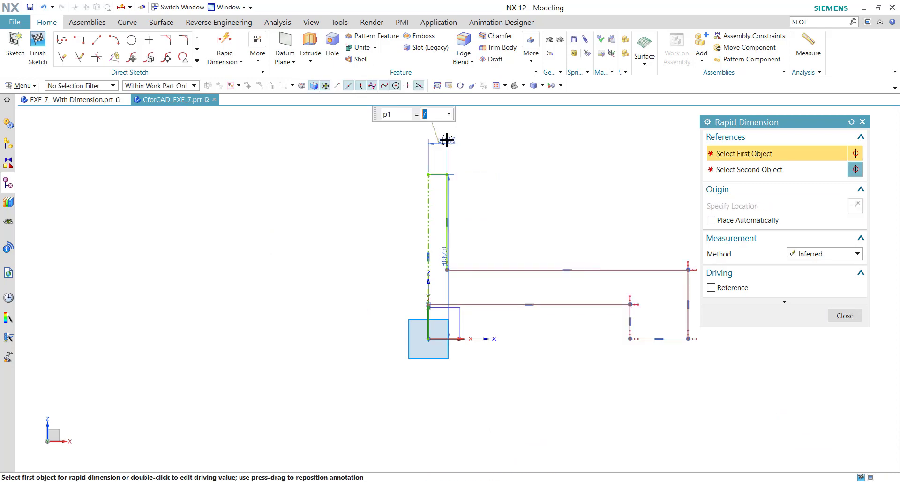
# Check the upright's height in the reference drawing and dimension its vertical edge to 42 mm.
pyautogui.click(102, 104)
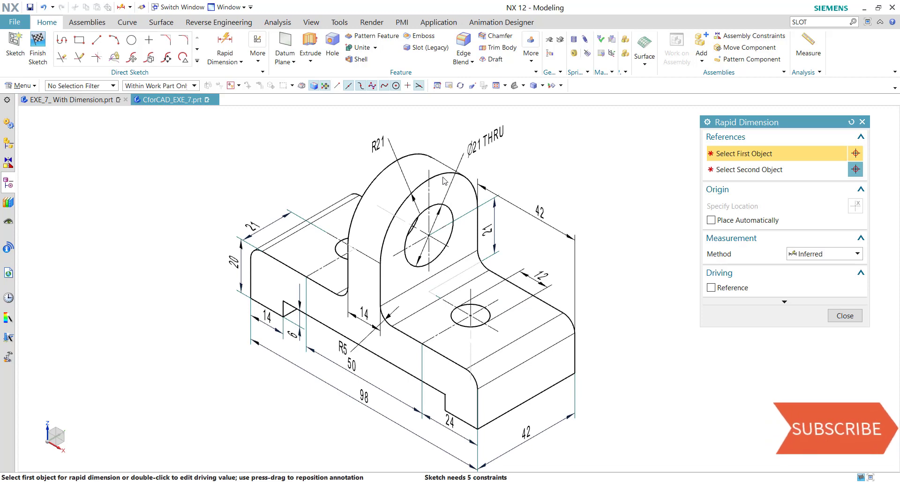
pyautogui.click(197, 100)
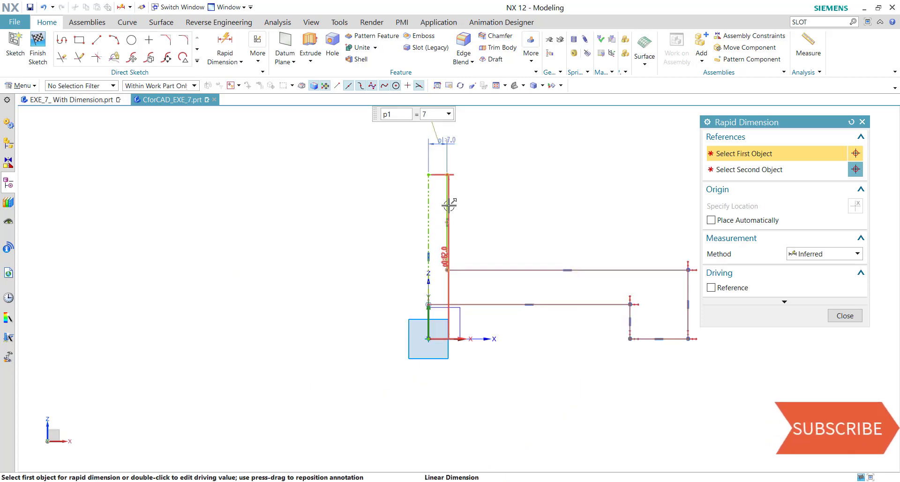
pyautogui.scroll(1, 542, 207)
pyautogui.click(423, 194)
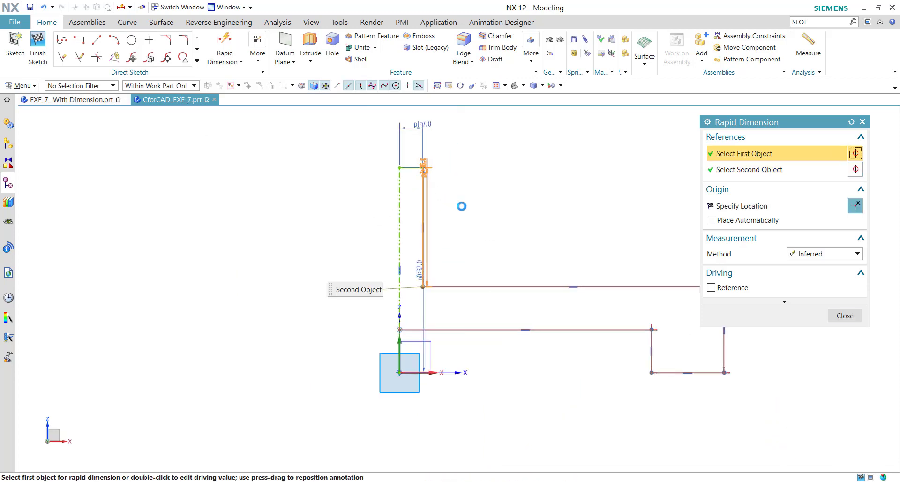
pyautogui.click(481, 209)
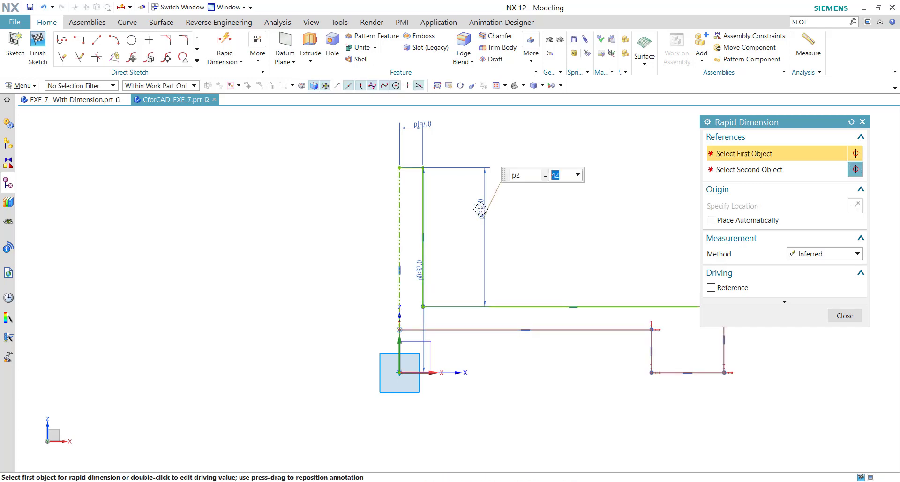
# Check the base height in the reference drawing and dimension the profile's outer vertical edge to 20 mm.
pyautogui.click(59, 100)
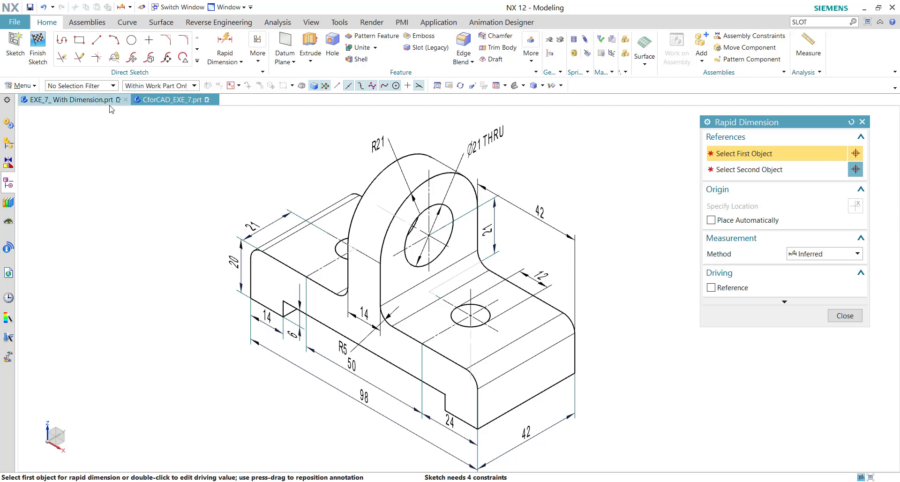
pyautogui.click(171, 101)
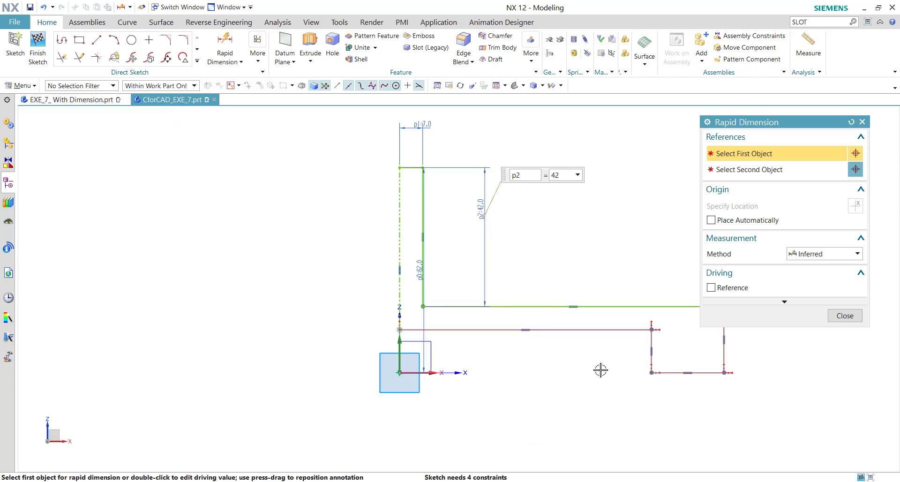
pyautogui.keyDown('shift'); pyautogui.moveTo(600, 370); pyautogui.dragTo(515, 372, button='middle'); pyautogui.keyUp('shift')
pyautogui.click(637, 324)
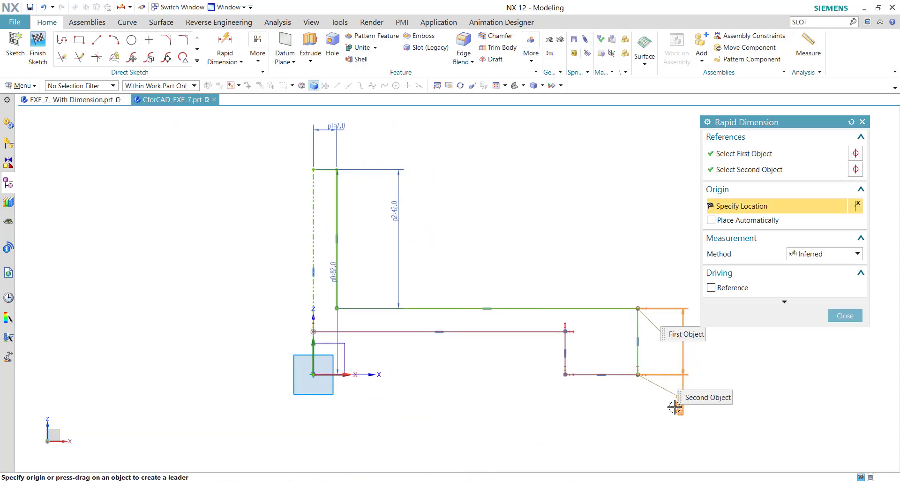
pyautogui.click(674, 407)
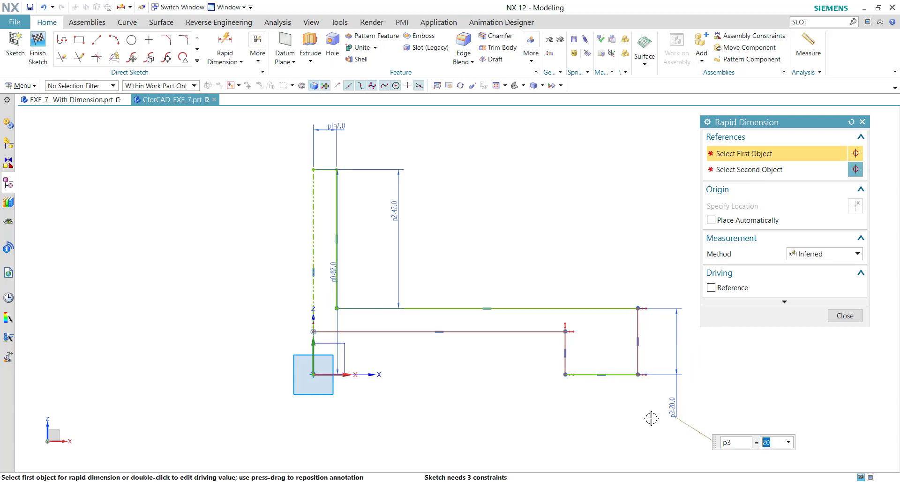
# Dimension the foot's bottom edge to 14 mm and its inner vertical edge to 6 mm.
pyautogui.click(607, 375)
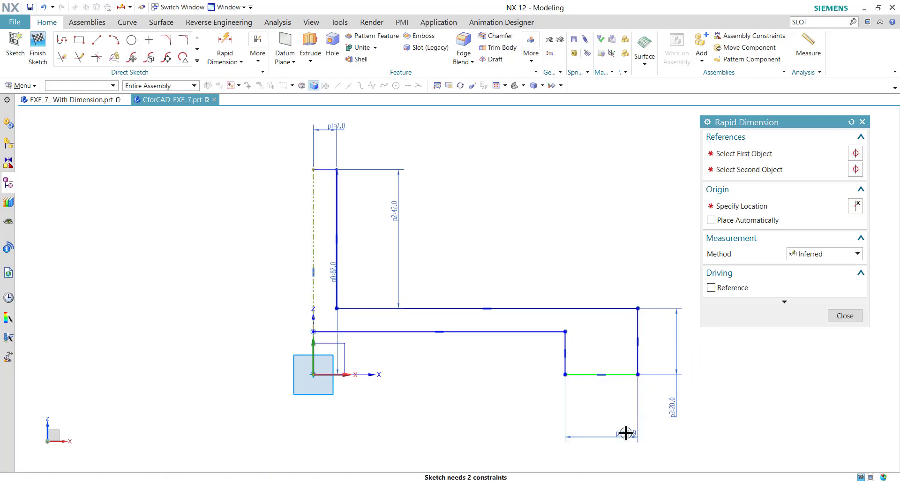
pyautogui.click(626, 432)
pyautogui.write('14')
pyautogui.press('Return')
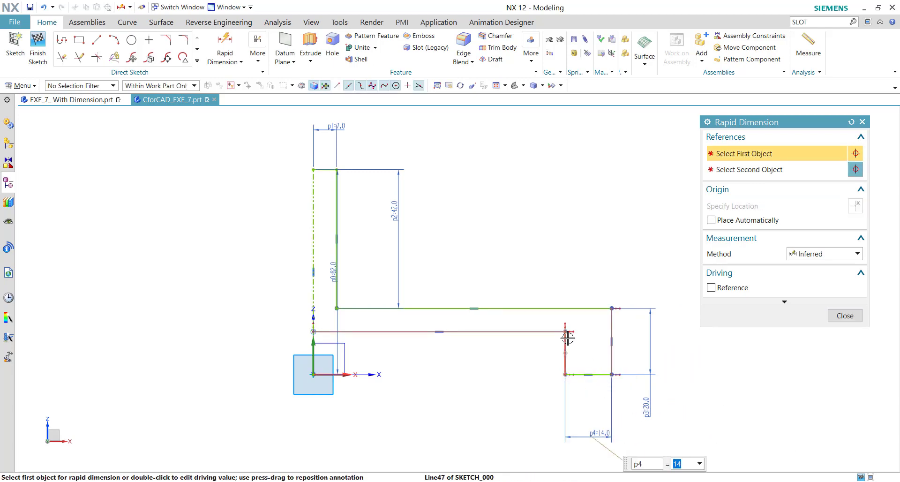
pyautogui.click(566, 338)
pyautogui.click(468, 380)
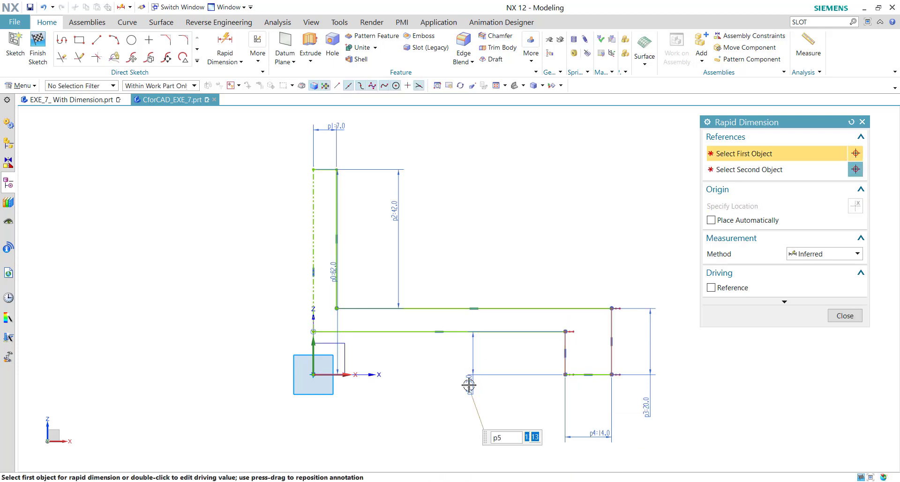
pyautogui.write('6')
pyautogui.press('Return')
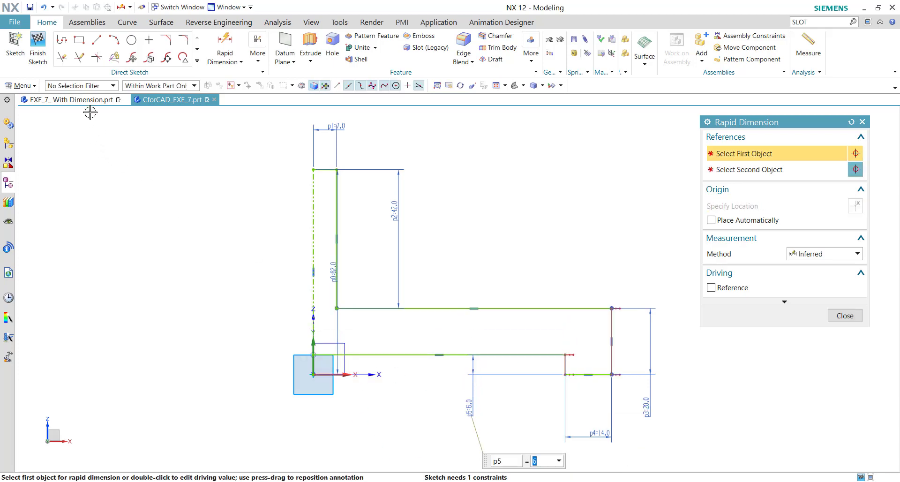
# Check the overall length in the reference drawing and dimension the distance from the reference line to the outer vertical edge to 49 mm.
pyautogui.click(75, 100)
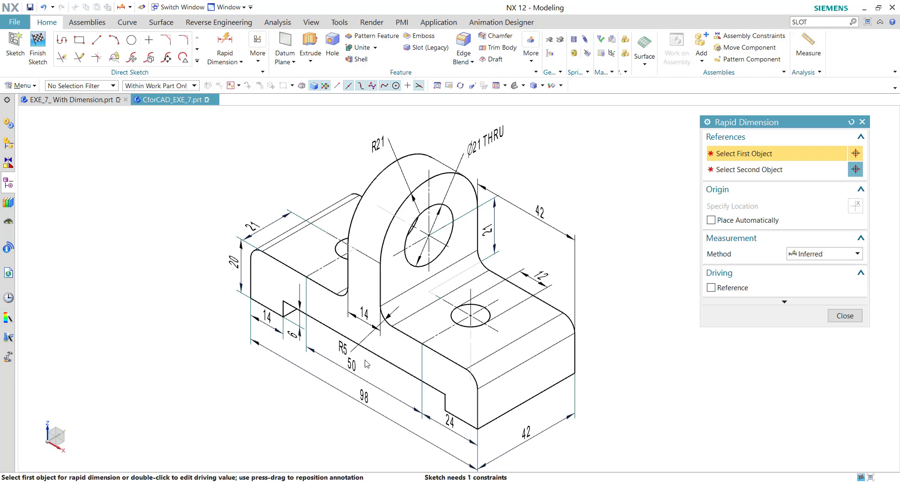
pyautogui.click(173, 100)
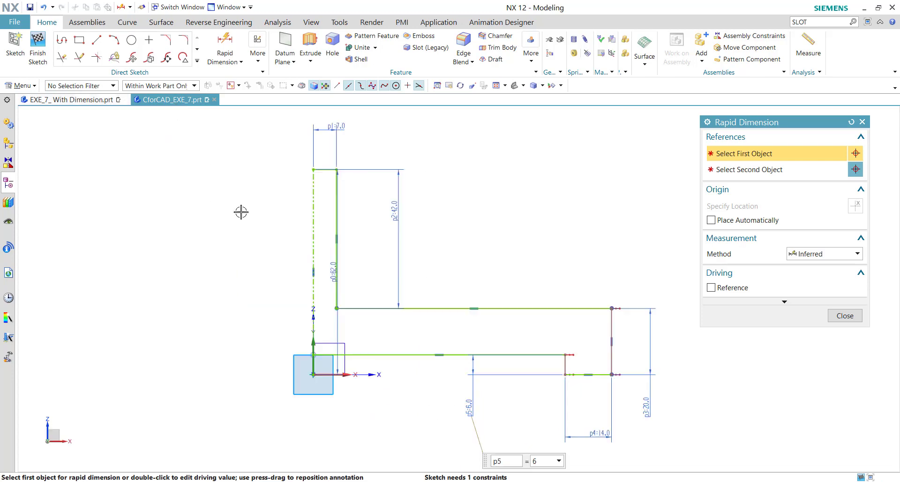
pyautogui.click(313, 302)
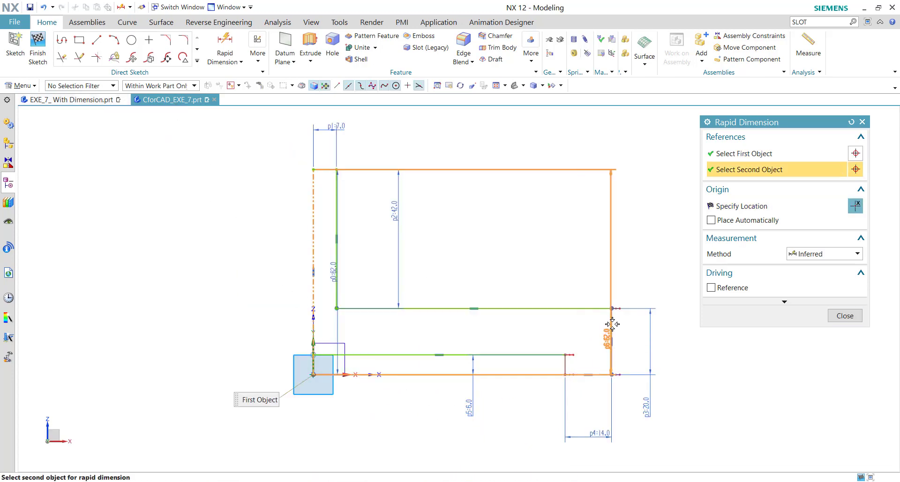
pyautogui.click(612, 328)
pyautogui.click(478, 437)
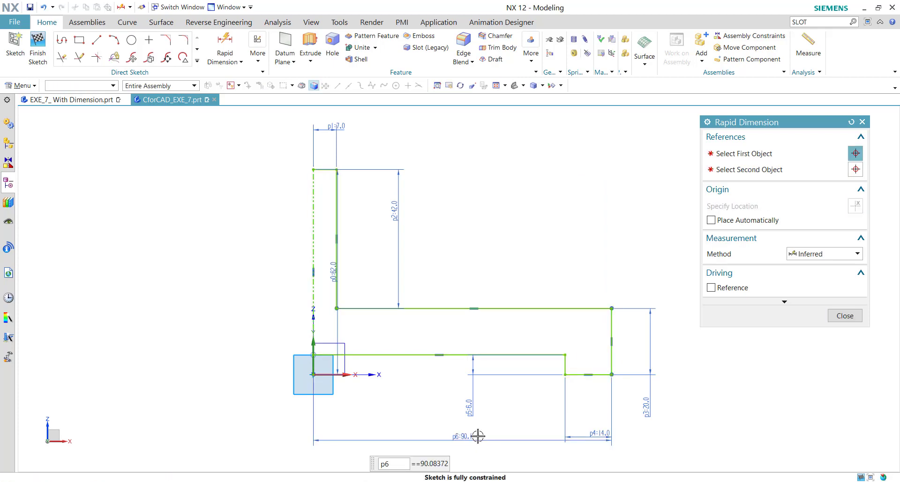
pyautogui.write('49')
pyautogui.press('Return')
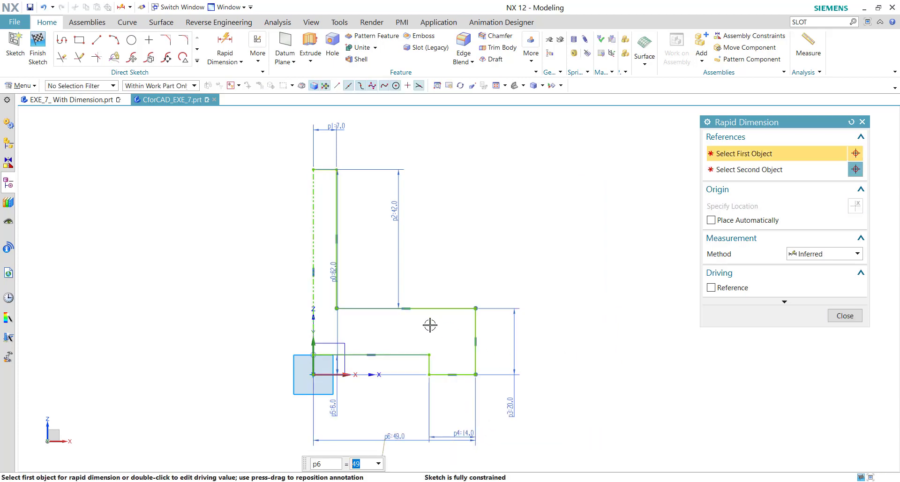
# Mirror the seven half-profile curves about the vertical reference line and finish the sketch.
pyautogui.keyDown('shift'); pyautogui.moveTo(503, 257); pyautogui.dragTo(522, 251, button='middle'); pyautogui.keyUp('shift')
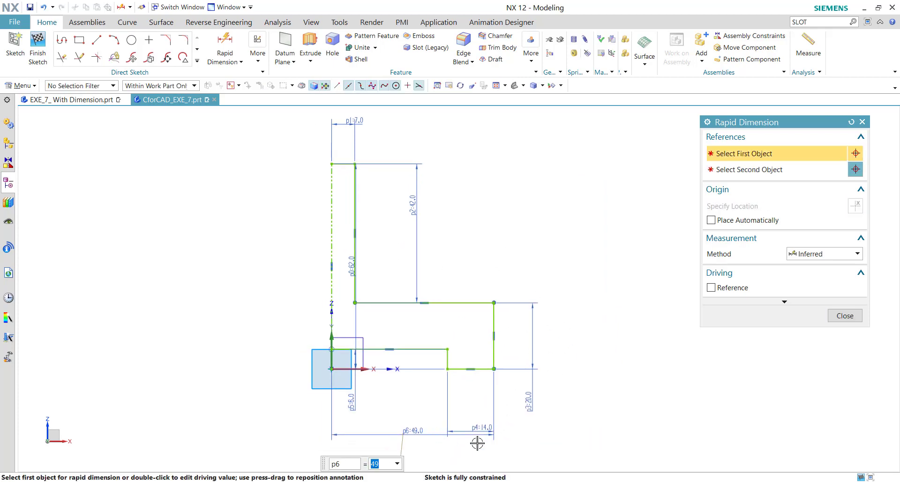
pyautogui.click(862, 122)
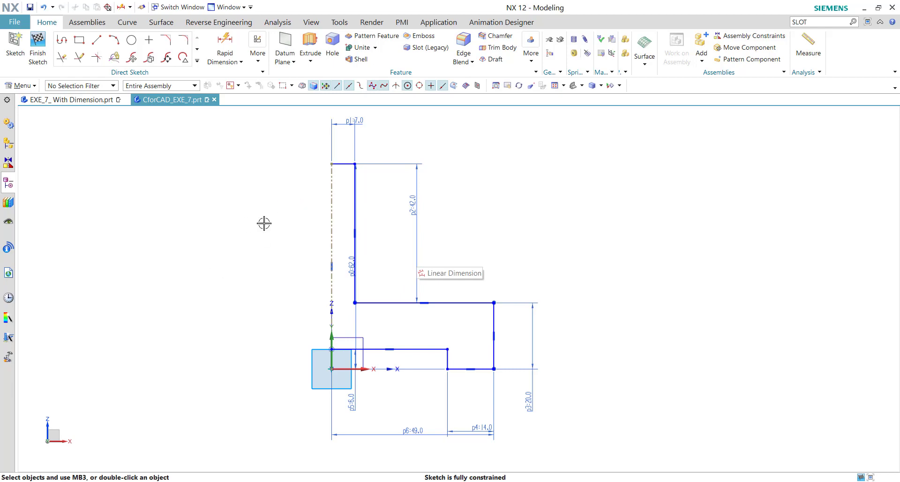
pyautogui.click(197, 60)
pyautogui.click(63, 145)
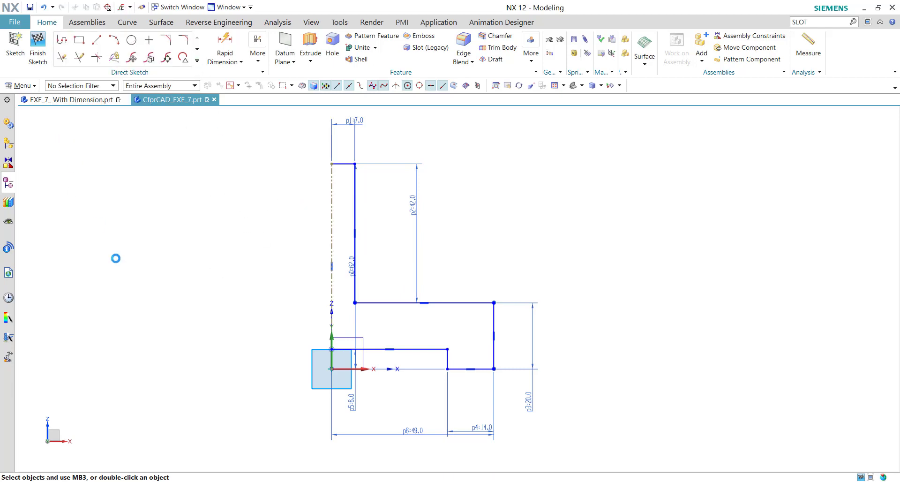
pyautogui.click(359, 195)
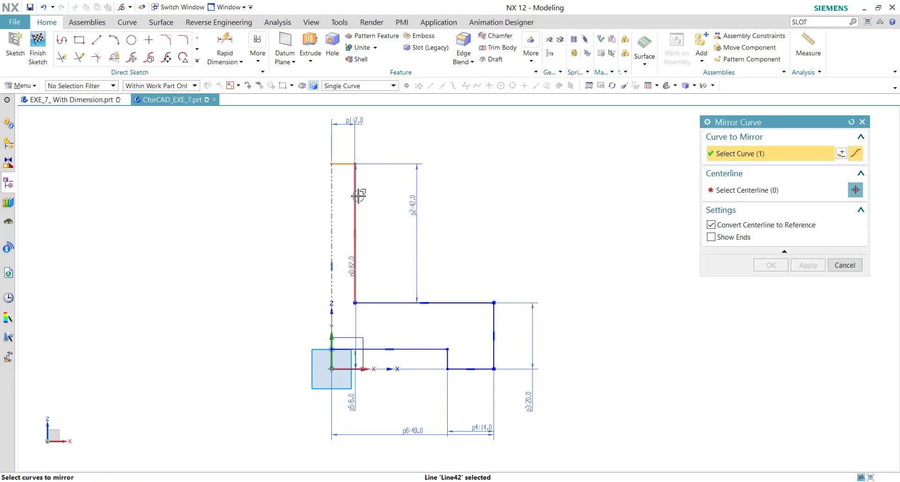
pyautogui.click(426, 303)
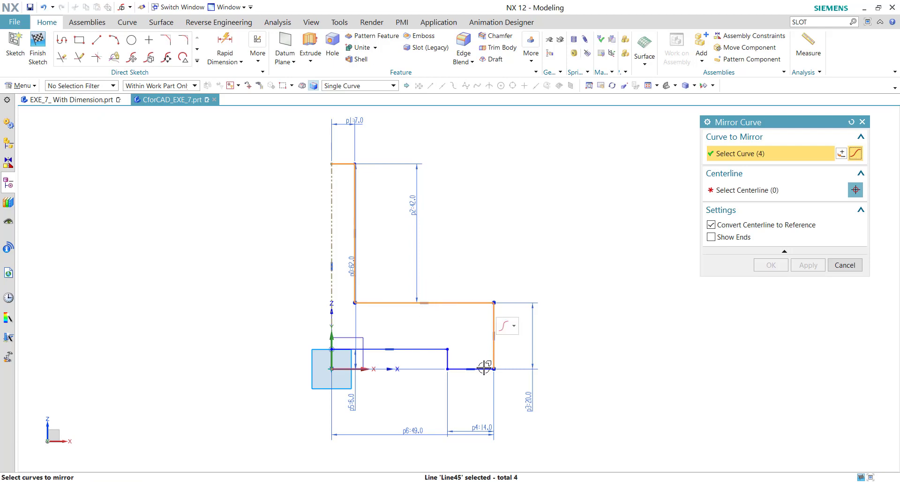
pyautogui.click(434, 350)
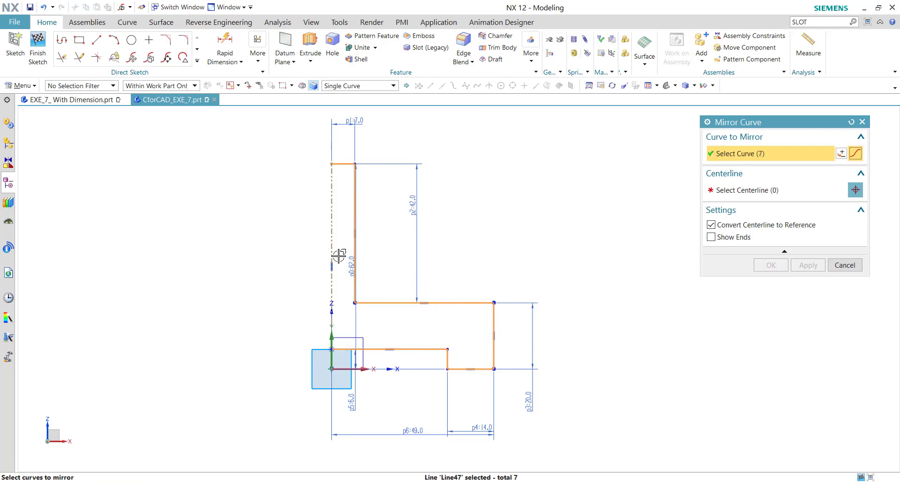
pyautogui.click(743, 191)
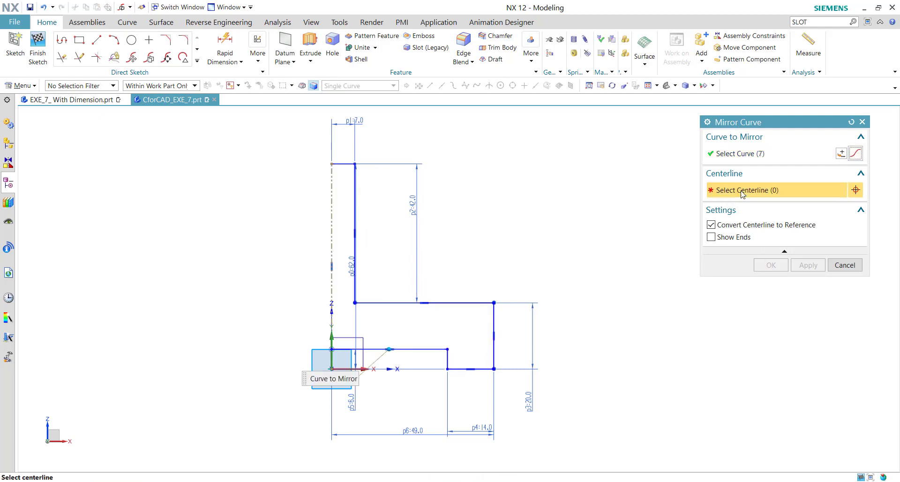
pyautogui.click(338, 221)
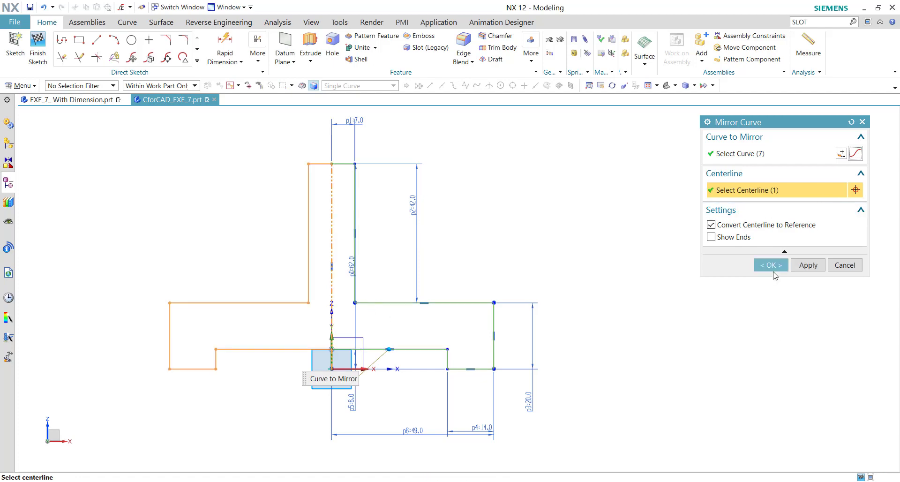
pyautogui.click(771, 265)
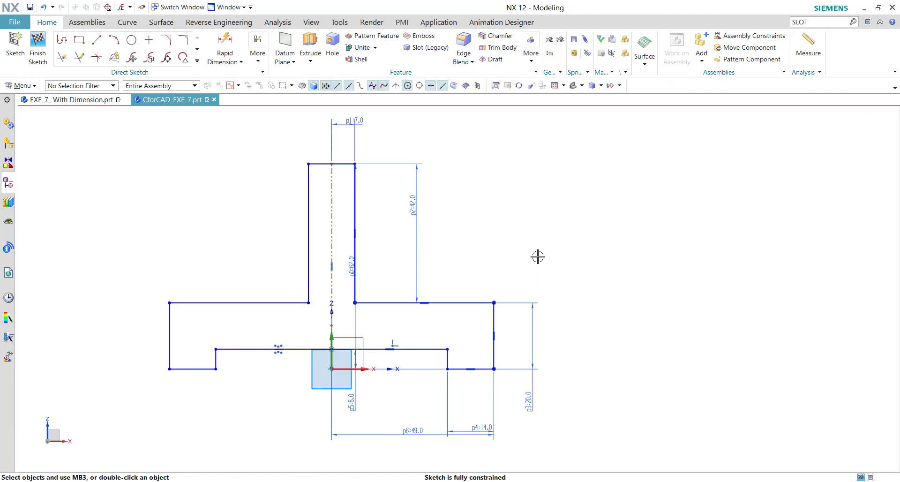
pyautogui.click(38, 47)
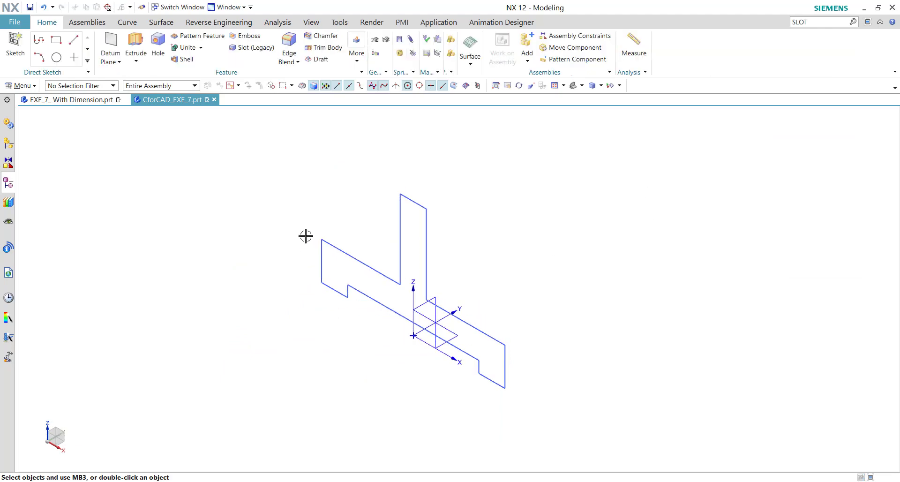
# Check the bracket's width in the reference drawing and extrude the profile as a solid with a symmetric distance of 21 mm.
pyautogui.click(67, 100)
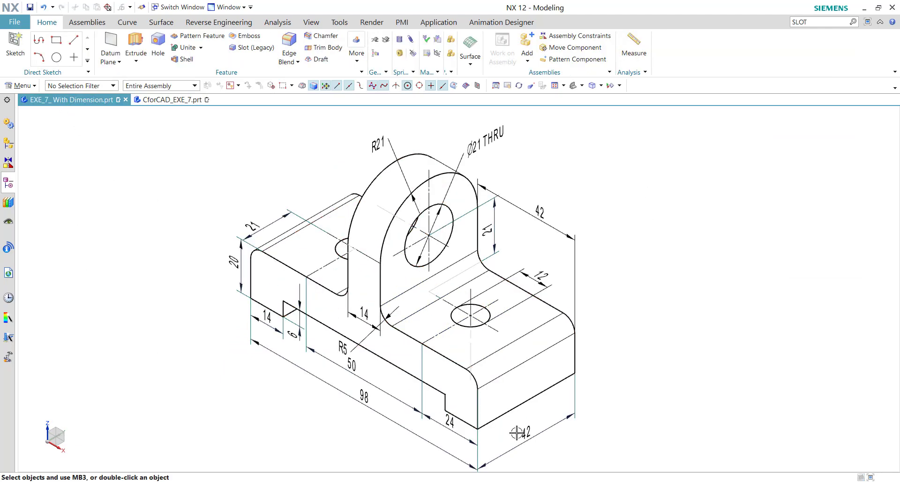
pyautogui.click(172, 100)
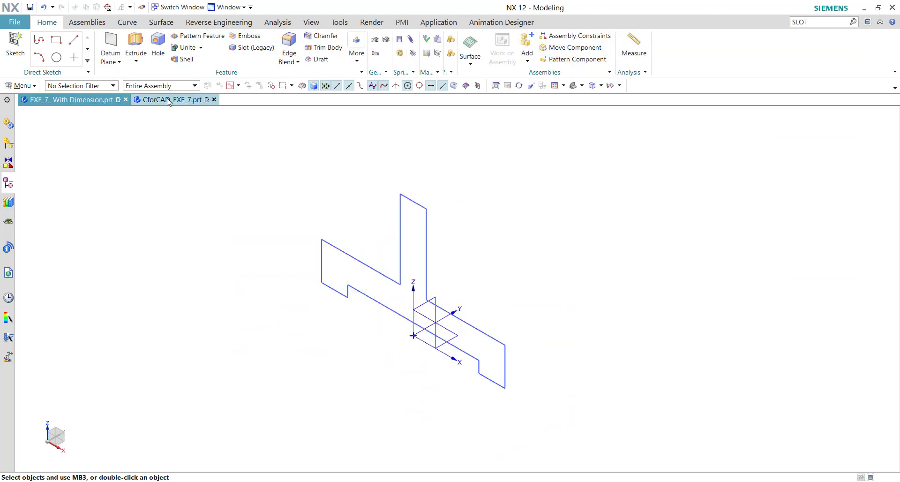
pyautogui.click(137, 42)
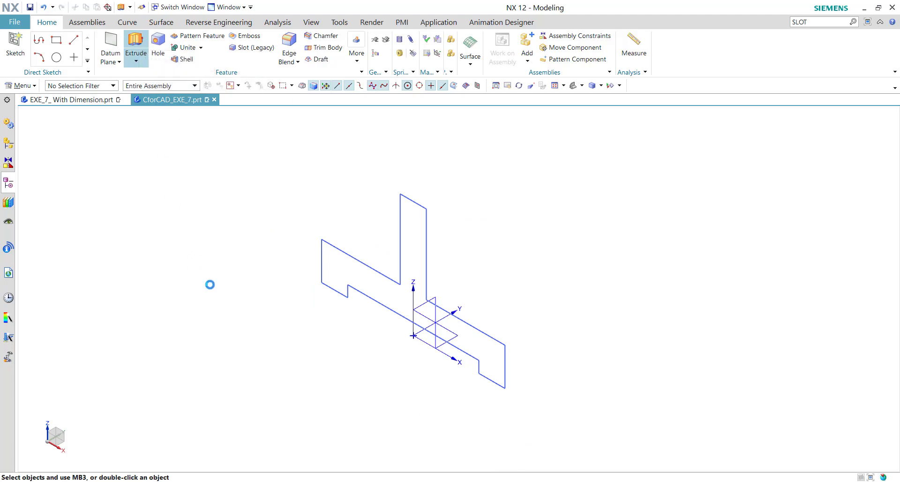
pyautogui.click(420, 250)
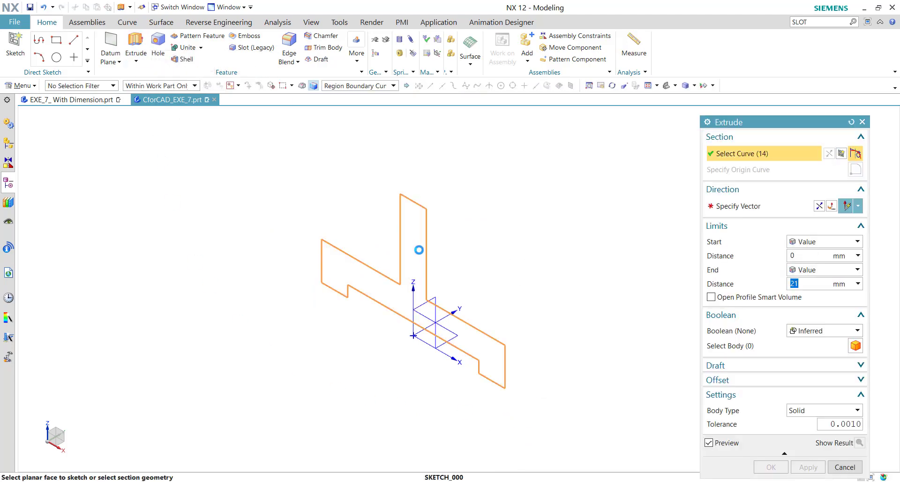
pyautogui.click(823, 242)
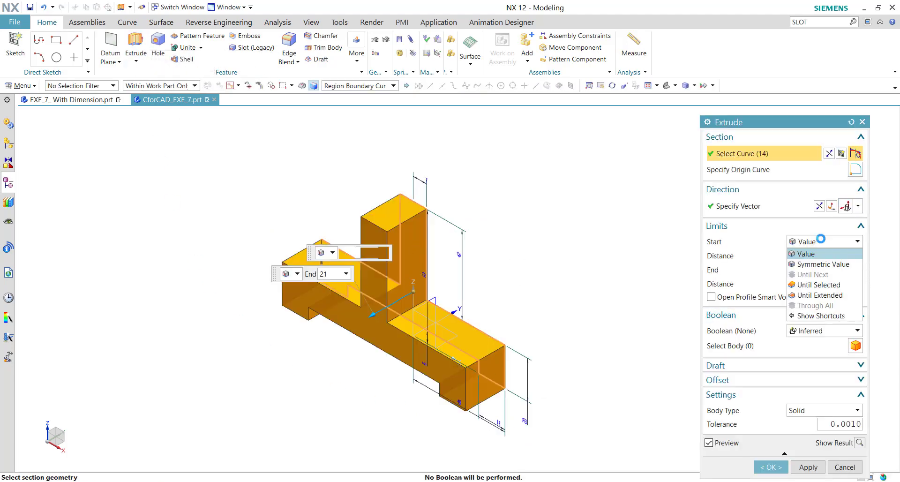
pyautogui.click(803, 263)
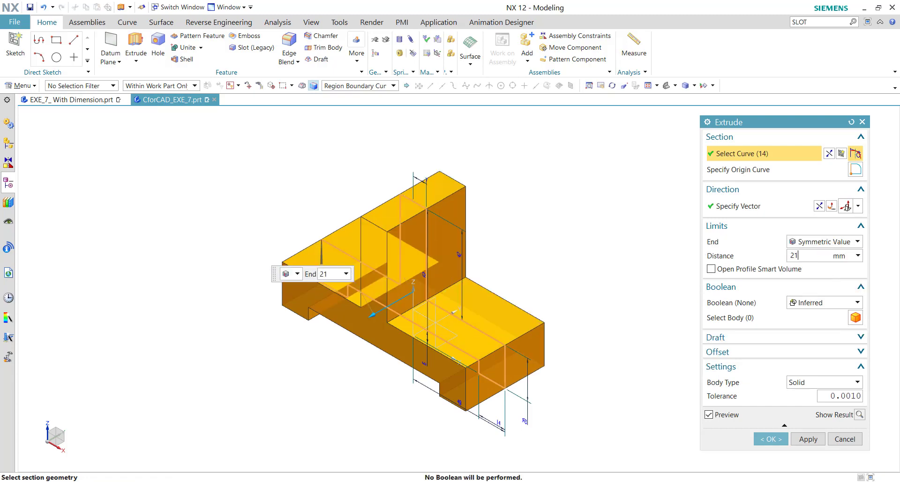
pyautogui.press('Return')
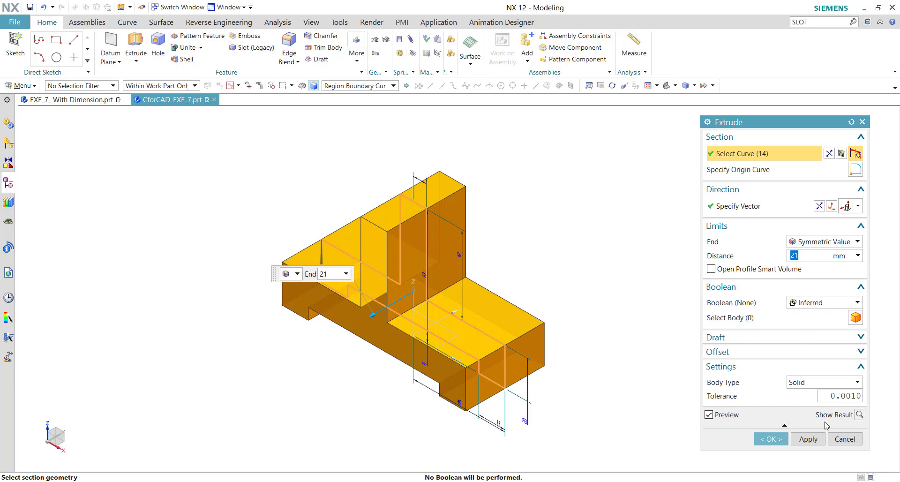
pyautogui.click(774, 439)
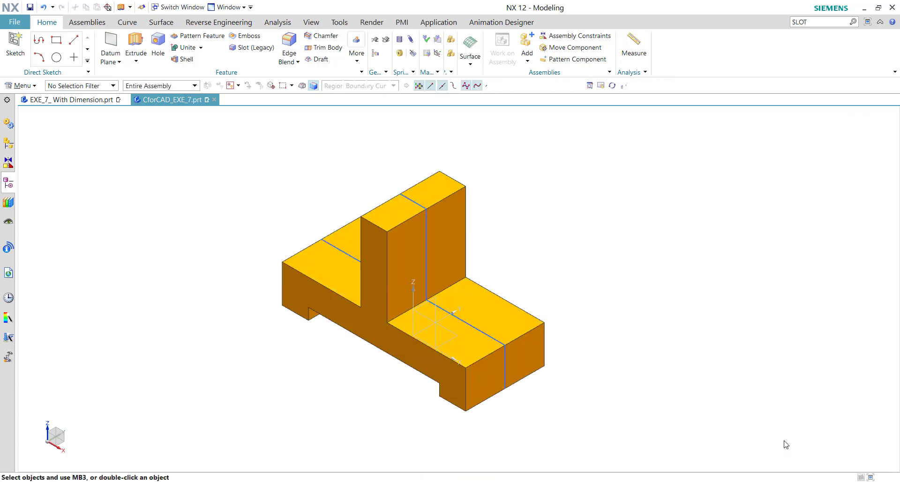
# Check the hole location in the reference drawing, place a hole point on the base's top face and constrain it onto the lengthwise centre line.
pyautogui.hotkey('ctrl', 'Tab')
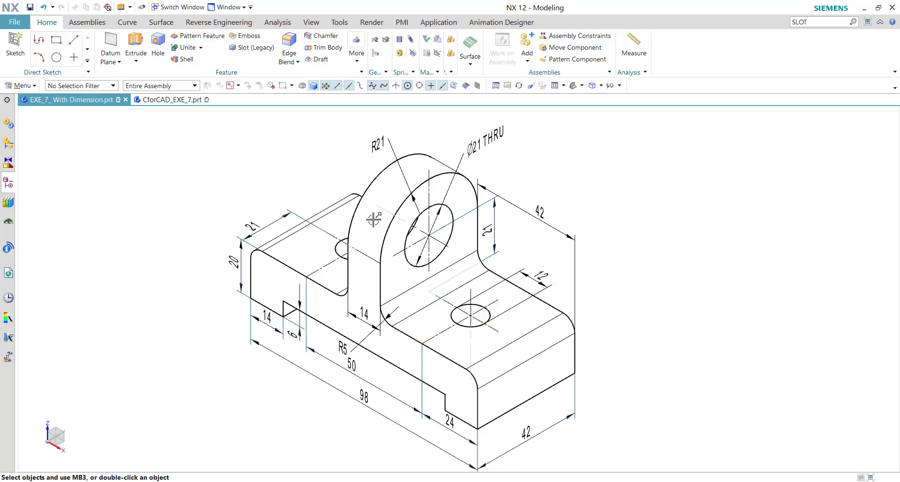
pyautogui.click(172, 99)
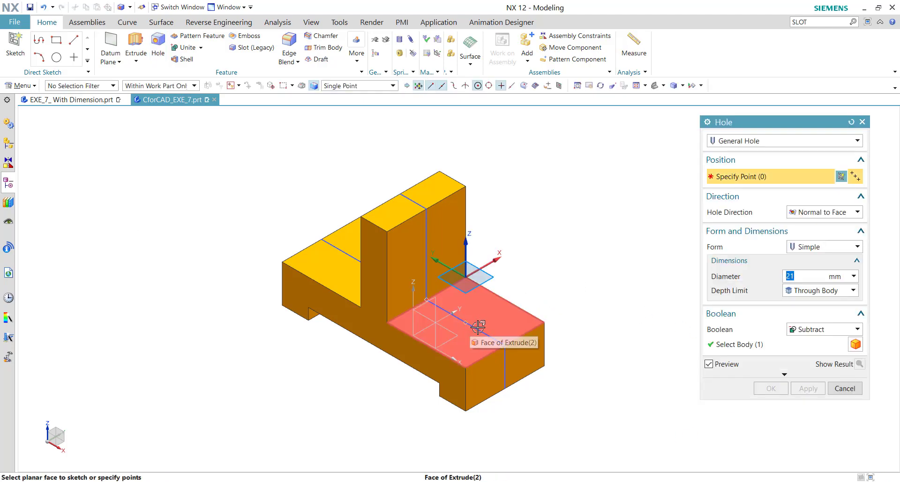
pyautogui.click(467, 347)
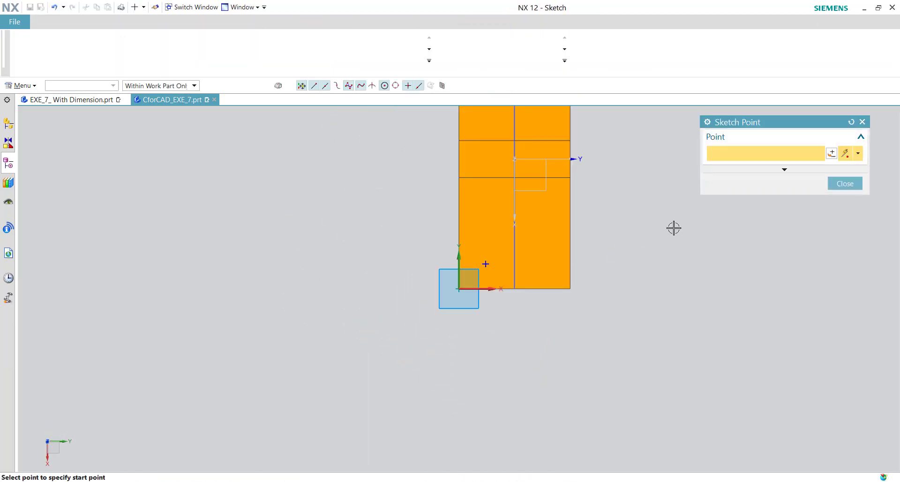
pyautogui.click(635, 49)
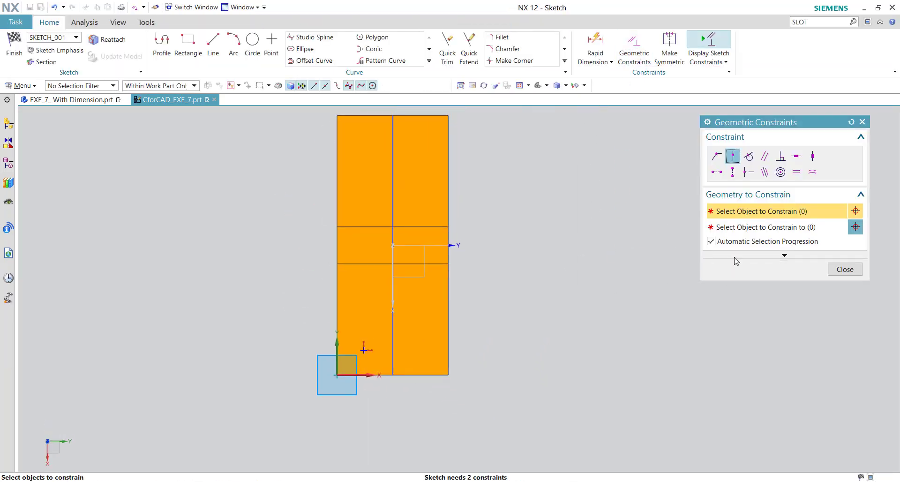
pyautogui.click(733, 158)
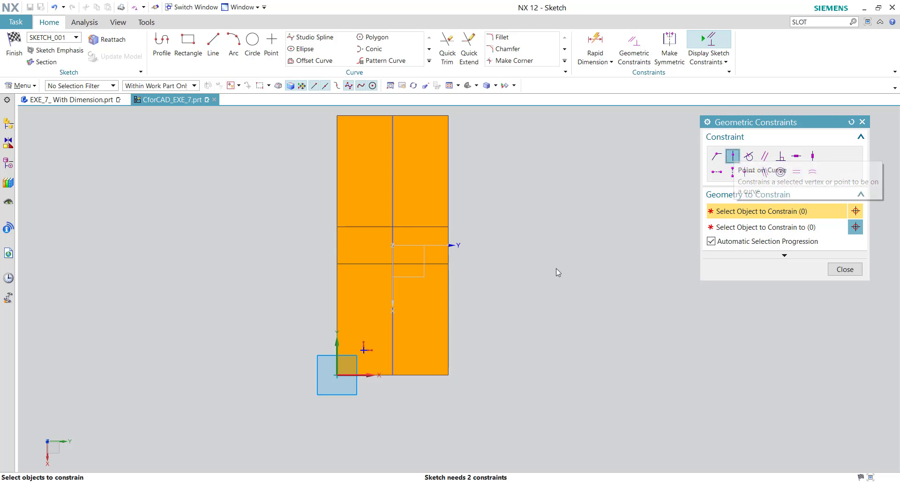
pyautogui.click(363, 350)
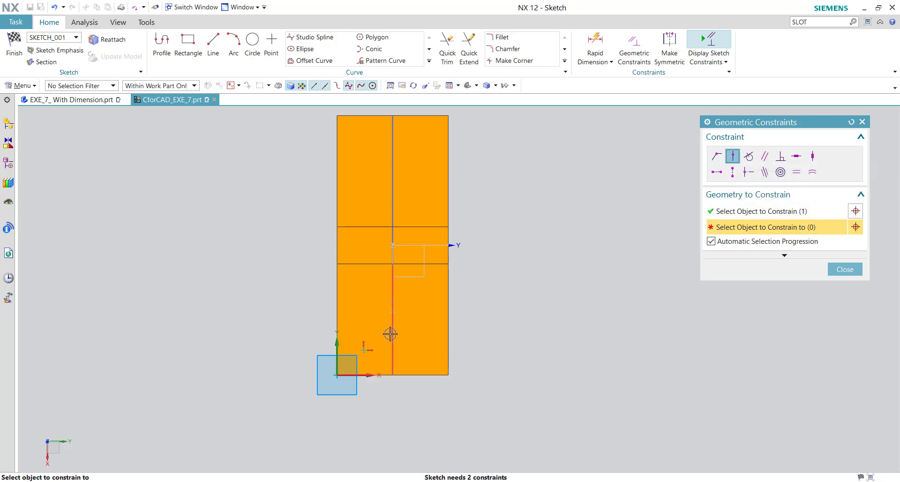
pyautogui.click(390, 334)
pyautogui.click(841, 269)
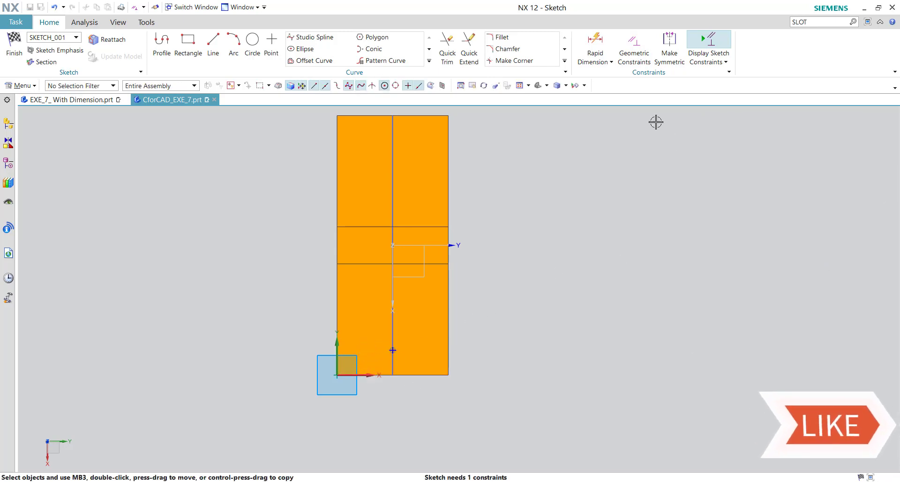
# Dimension the hole point's distance from the base's end edge to 24 mm.
pyautogui.press('d')
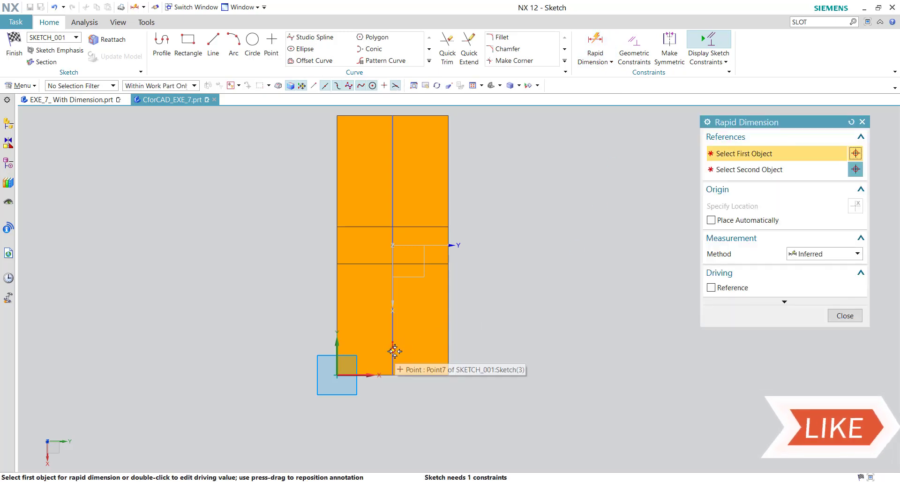
pyautogui.click(395, 351)
pyautogui.click(436, 375)
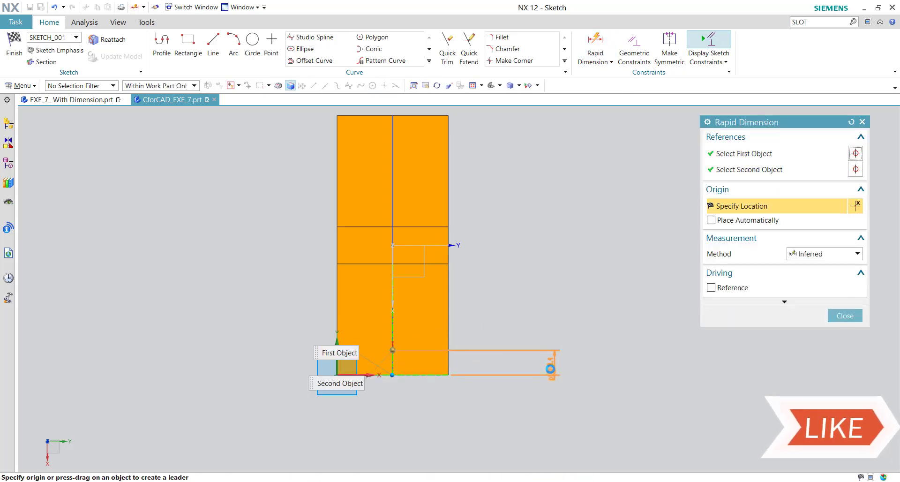
pyautogui.click(550, 369)
pyautogui.write('24')
pyautogui.press('Return')
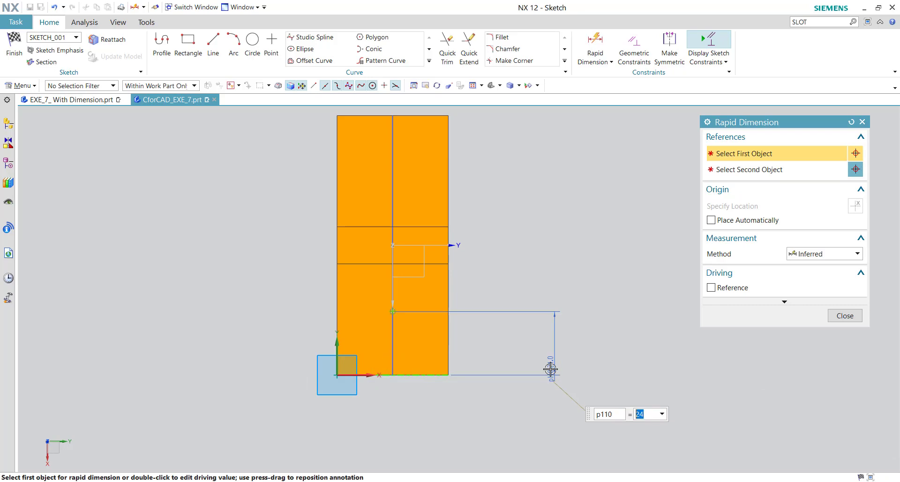
pyautogui.click(835, 313)
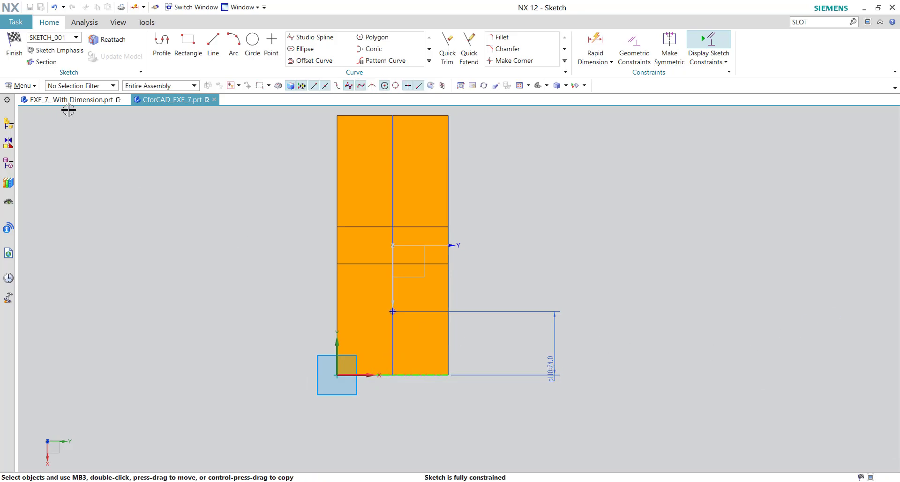
# Finish the point sketch and cut a simple 12 mm diameter hole through the body.
pyautogui.click(14, 45)
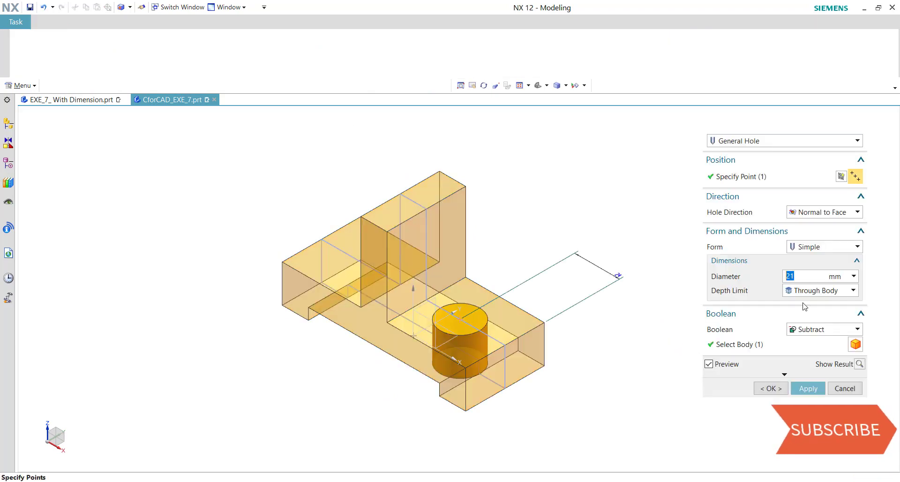
pyautogui.write('12')
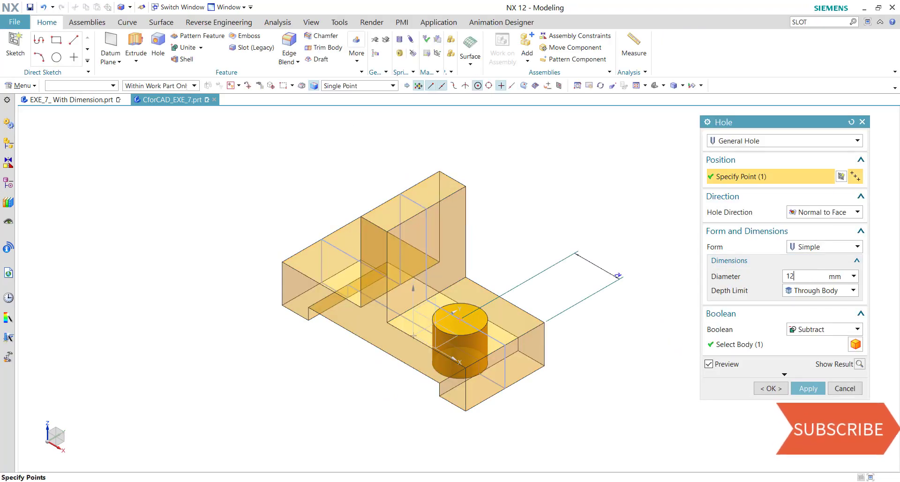
pyautogui.click(796, 387)
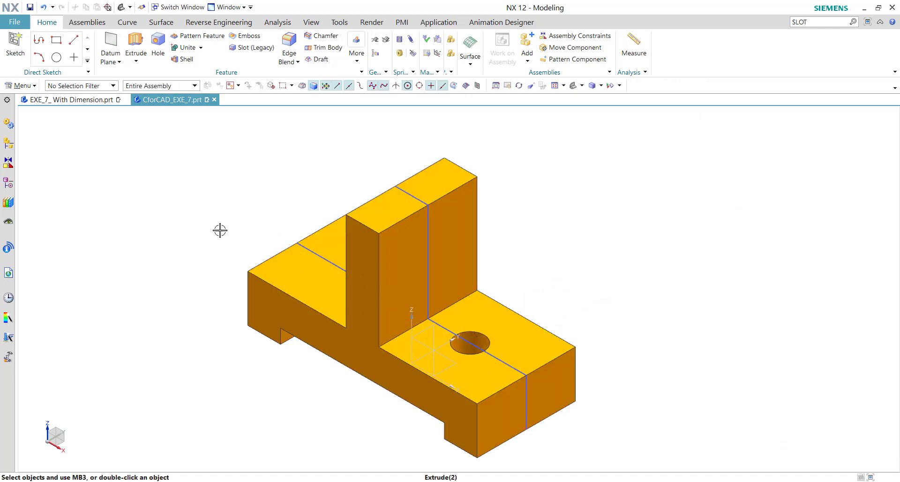
# Mirror the 12 mm base hole feature across the YZ plane of the datum coordinate system to the opposite base end.
pyautogui.click(356, 49)
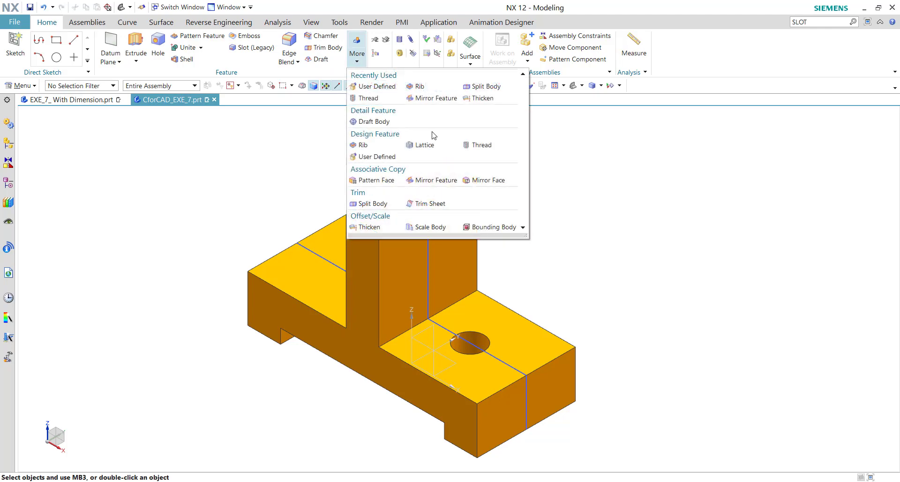
pyautogui.click(434, 102)
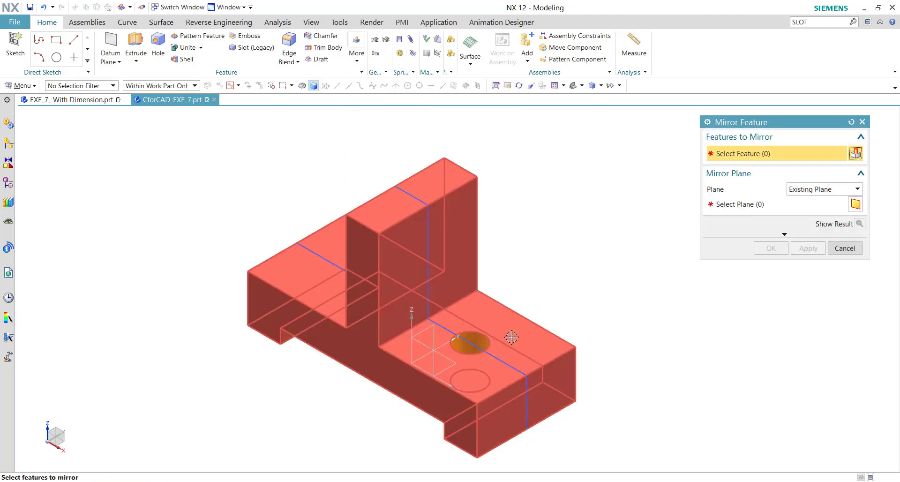
pyautogui.click(479, 338)
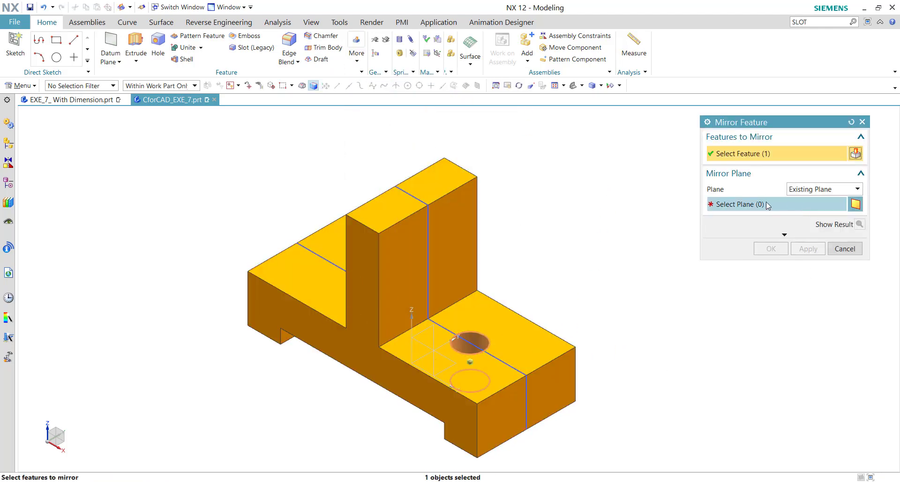
pyautogui.click(799, 205)
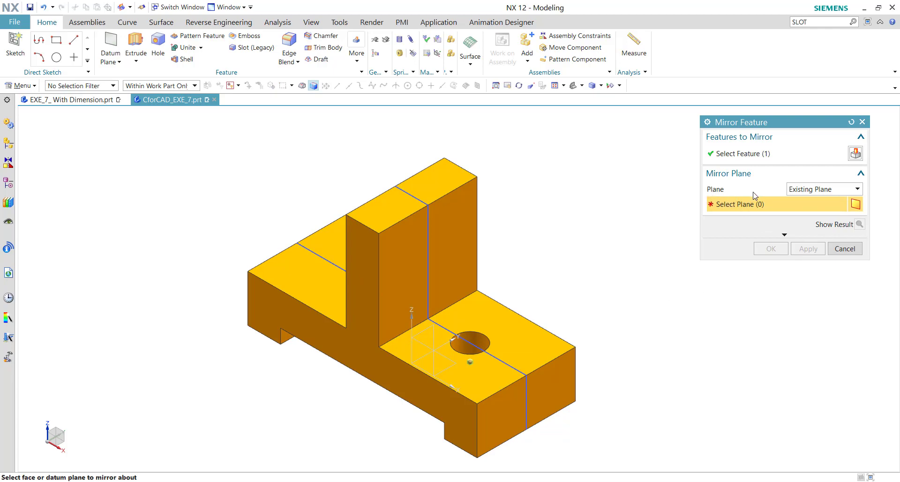
pyautogui.click(429, 330)
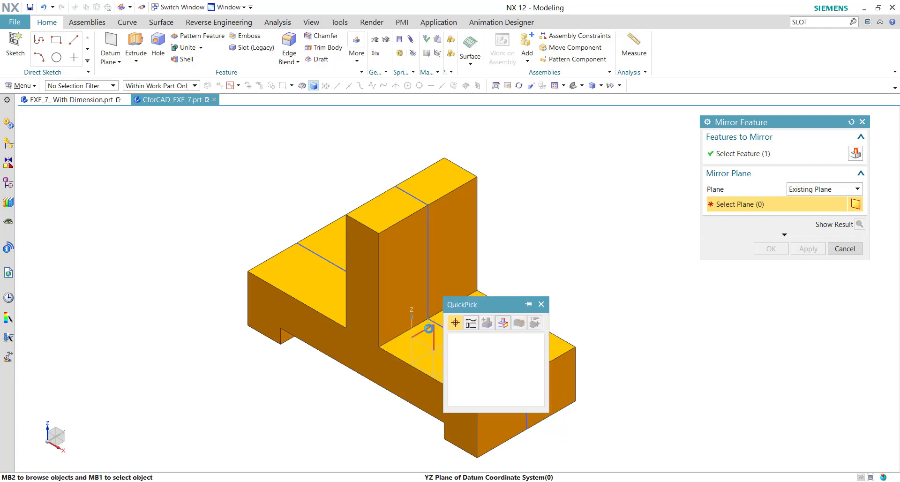
pyautogui.click(554, 334)
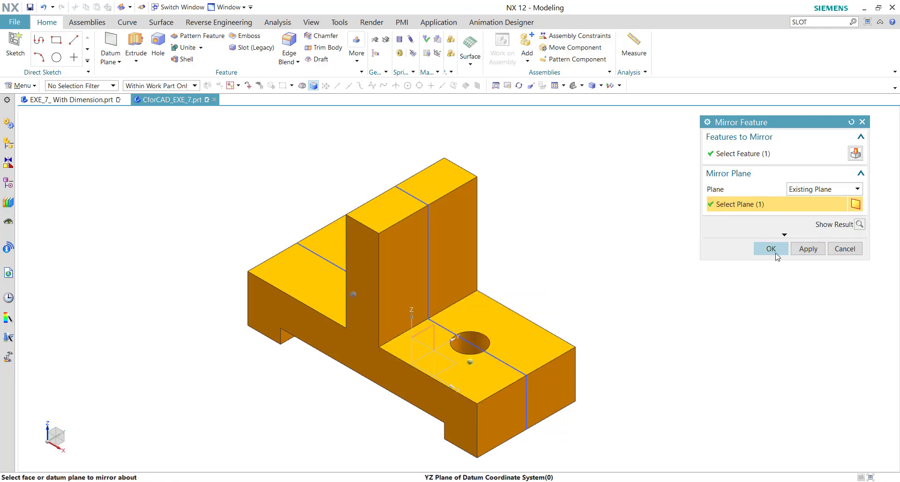
pyautogui.click(771, 249)
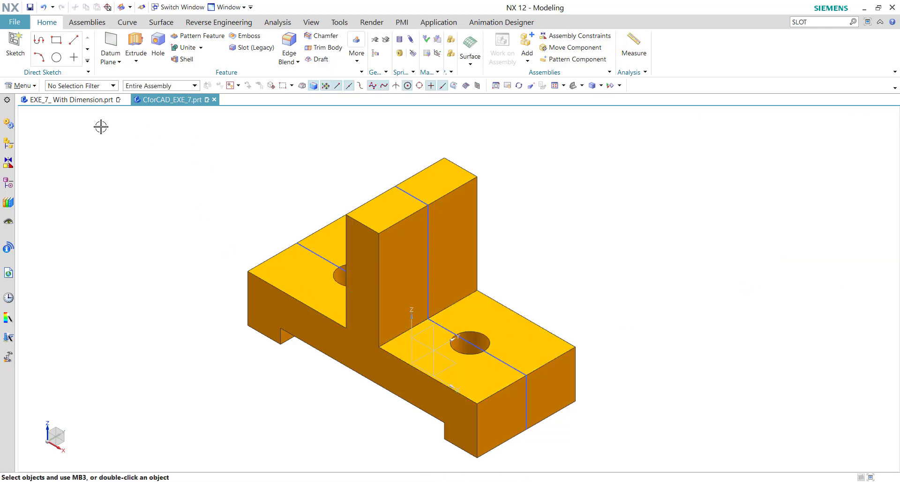
pyautogui.moveTo(265, 210); pyautogui.dragTo(278, 232, button='middle')
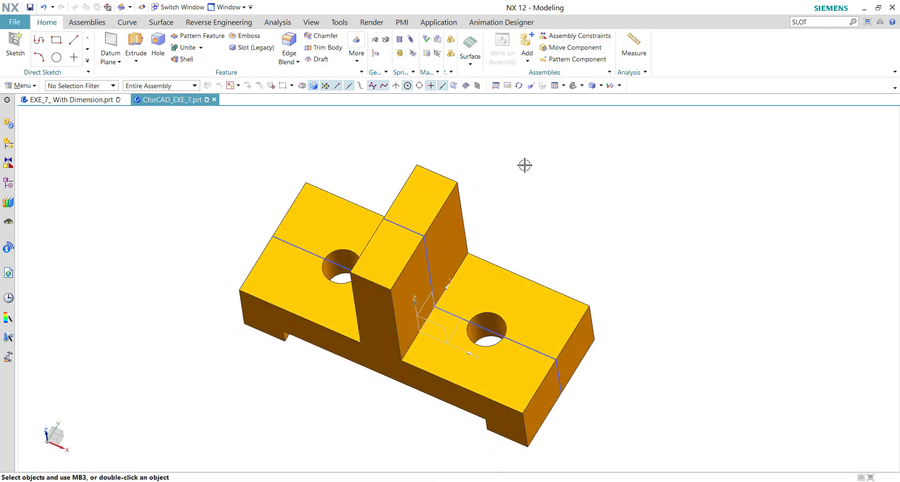
pyautogui.click(576, 87)
# Check the upright's rounding in the reference drawing and blend its two upper side edges with a 21 mm radius.
pyautogui.click(66, 100)
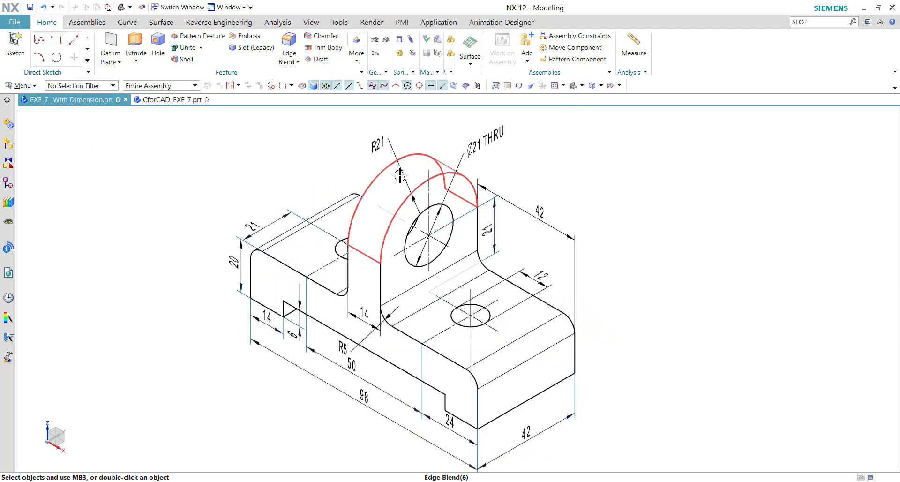
pyautogui.click(172, 99)
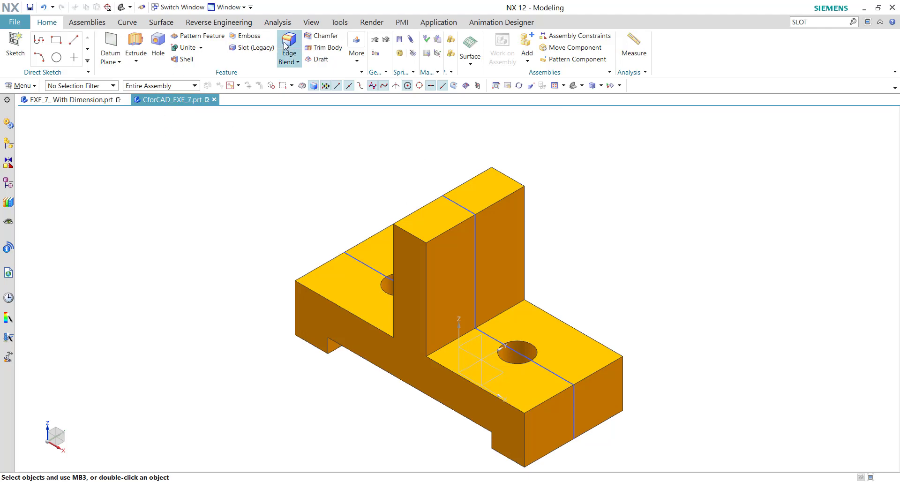
pyautogui.click(410, 234)
pyautogui.click(511, 179)
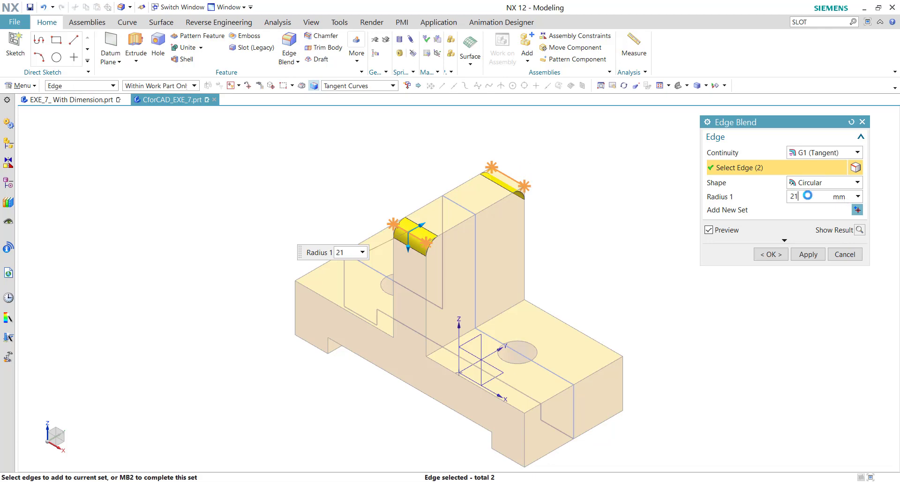
pyautogui.click(771, 254)
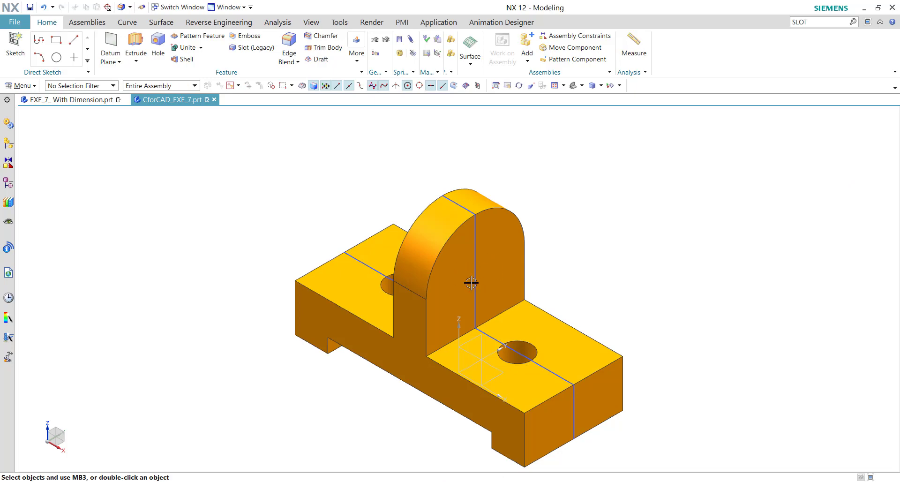
# Check the upright's bore in the reference drawing and cut a simple 21 mm hole through the body at the rounded face's arc centre.
pyautogui.click(79, 101)
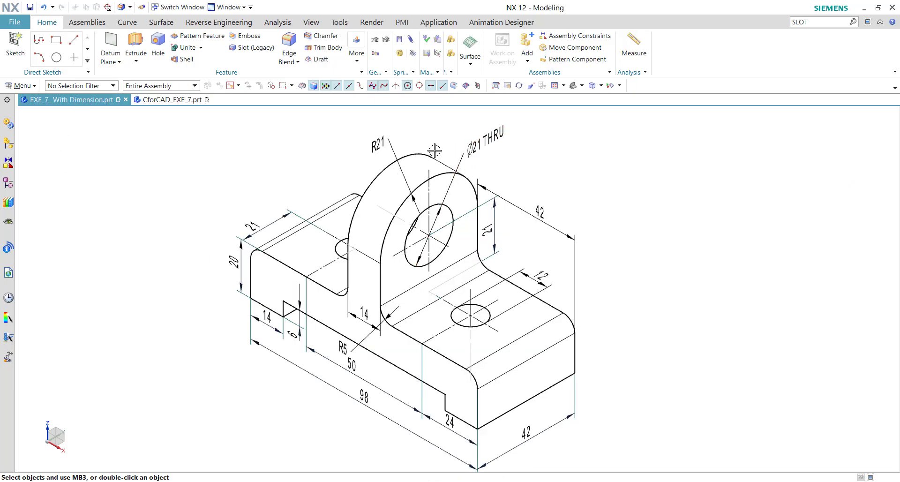
pyautogui.click(169, 100)
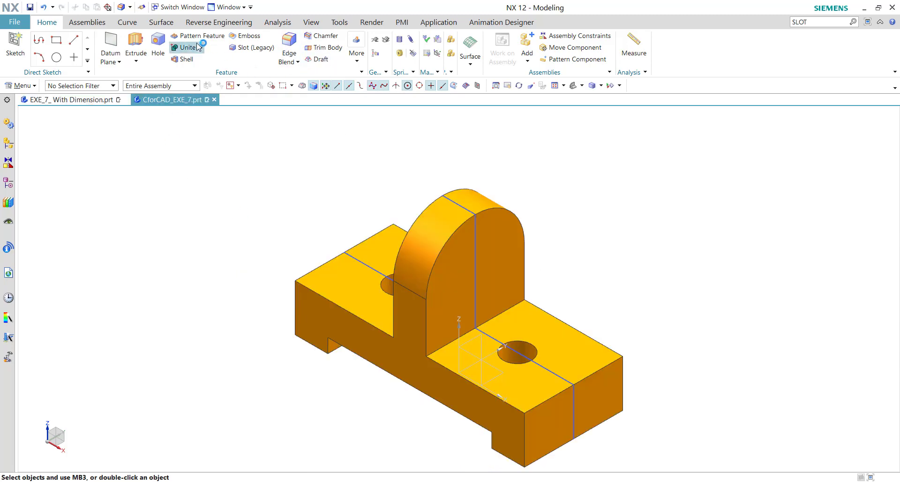
pyautogui.click(158, 45)
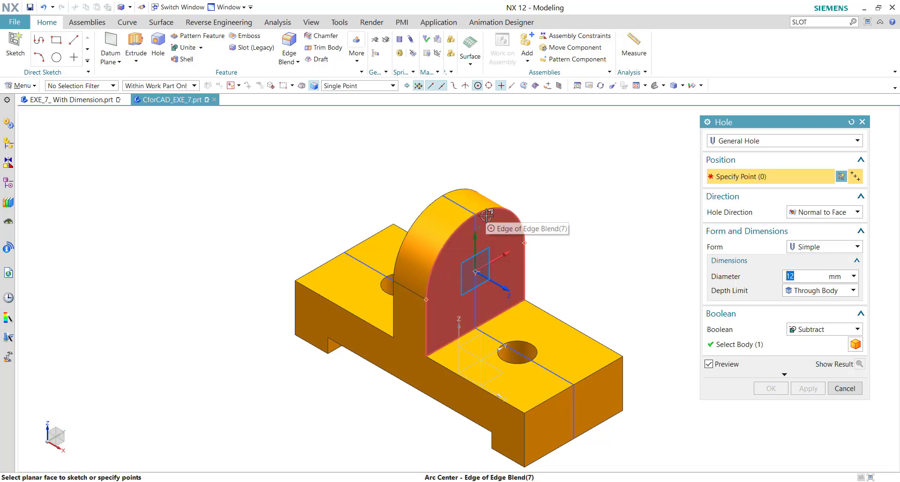
pyautogui.click(475, 272)
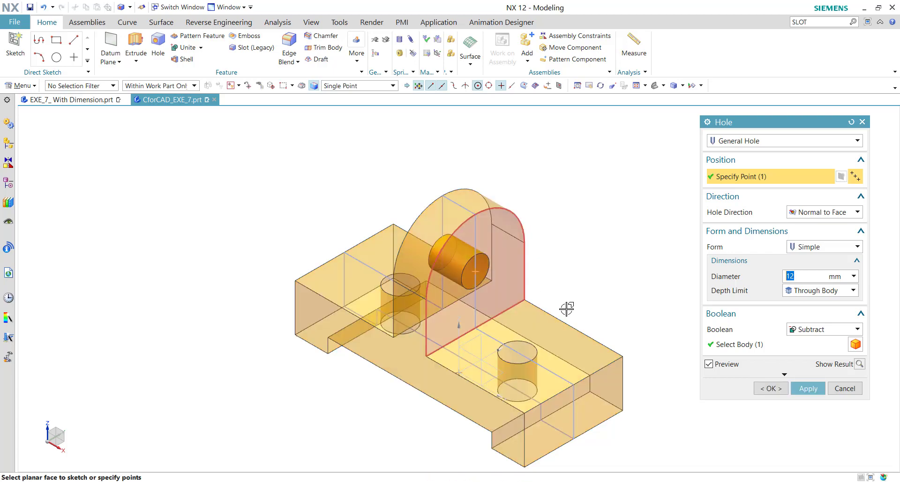
pyautogui.click(806, 281)
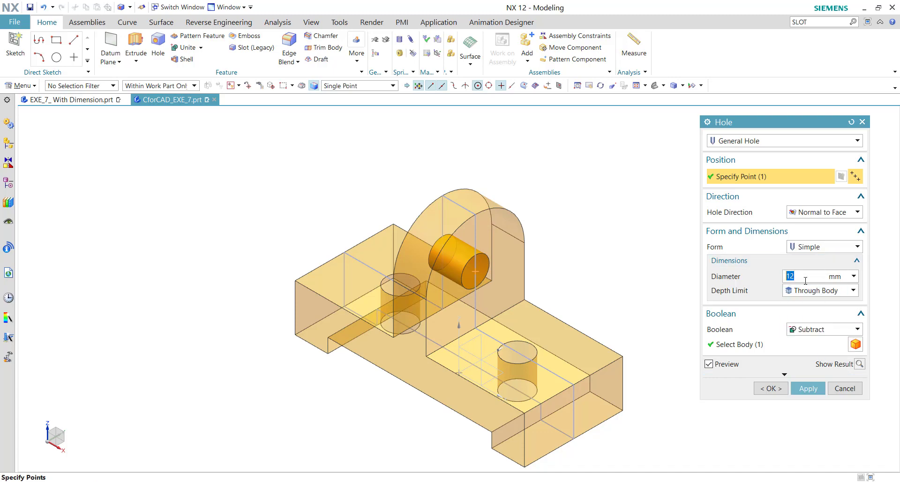
pyautogui.click(769, 388)
# Check the fillets in the reference drawing and blend the base's two top end edges and both upright-to-base corners with a 5 mm radius.
pyautogui.click(113, 95)
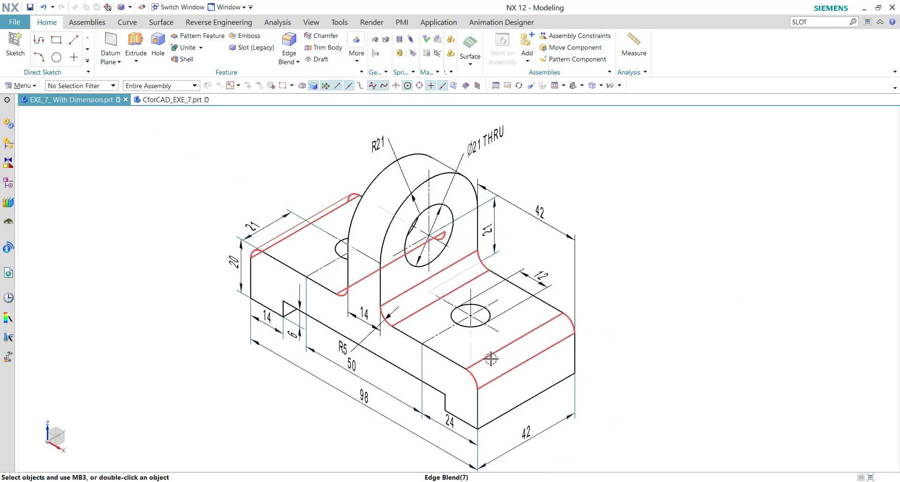
pyautogui.click(174, 100)
pyautogui.click(289, 51)
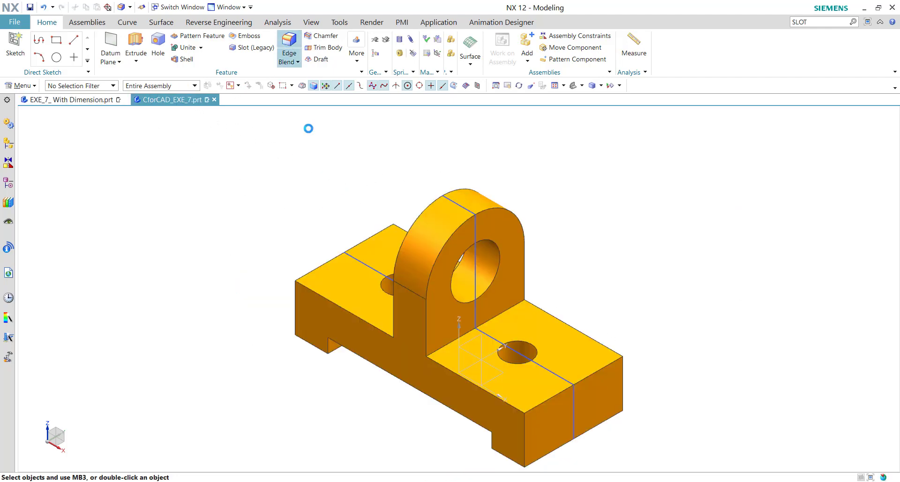
pyautogui.click(605, 367)
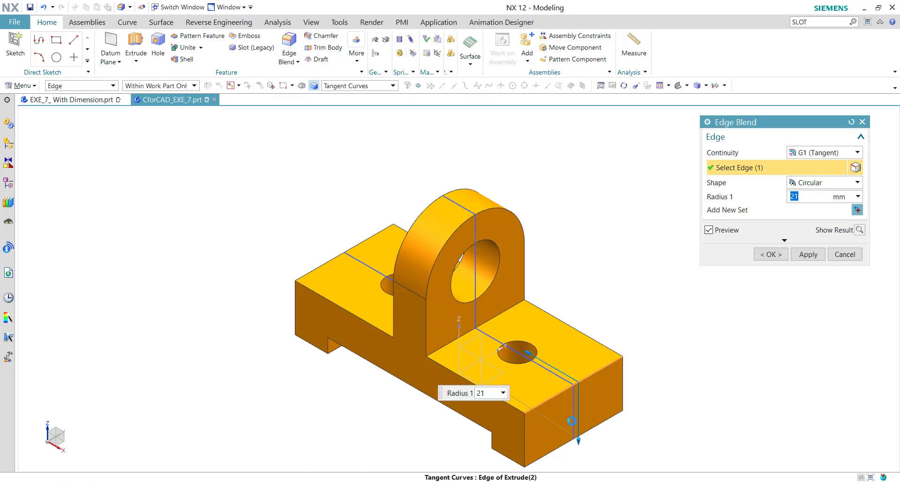
pyautogui.click(488, 320)
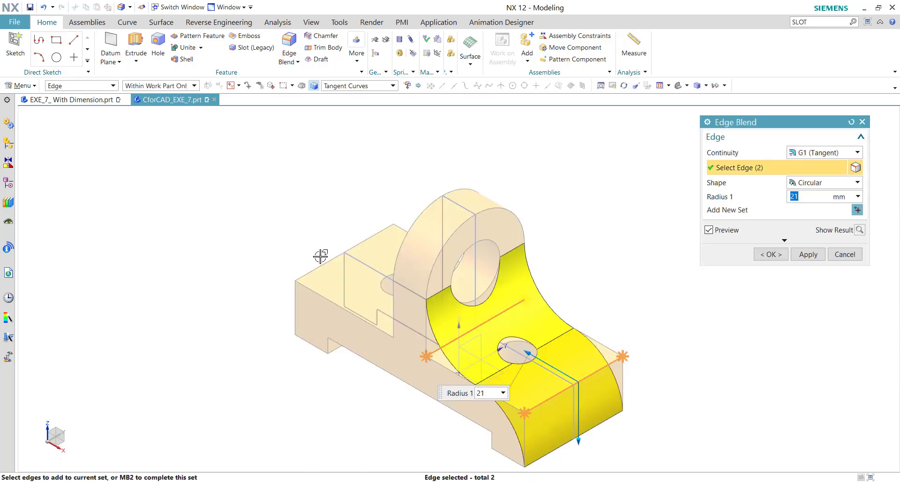
pyautogui.moveTo(288, 329); pyautogui.dragTo(412, 332, button='middle')
pyautogui.click(418, 330)
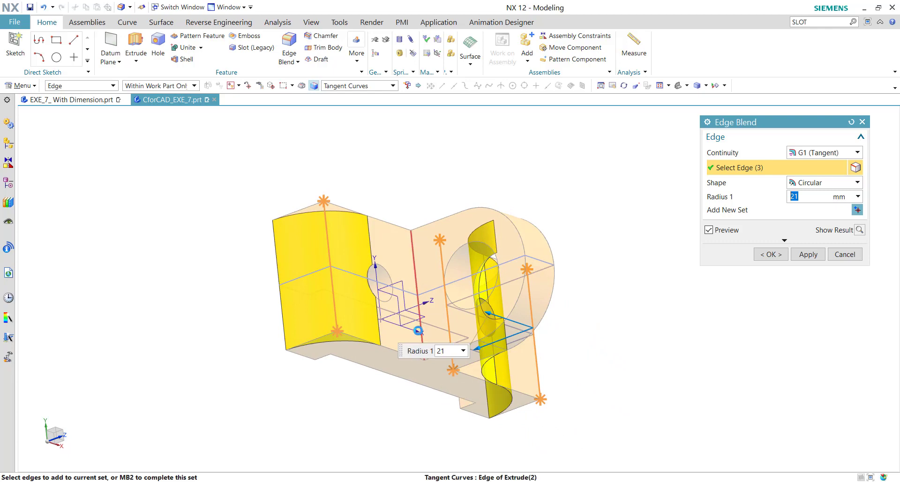
pyautogui.click(418, 331)
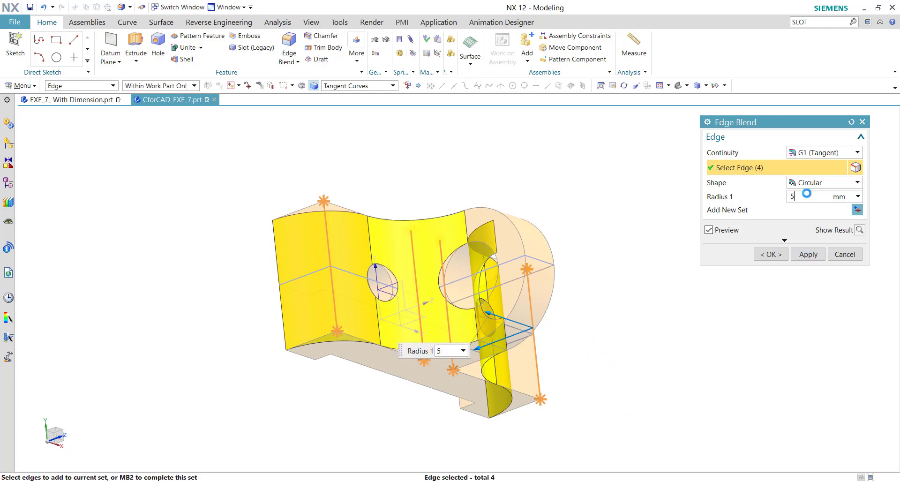
pyautogui.click(771, 255)
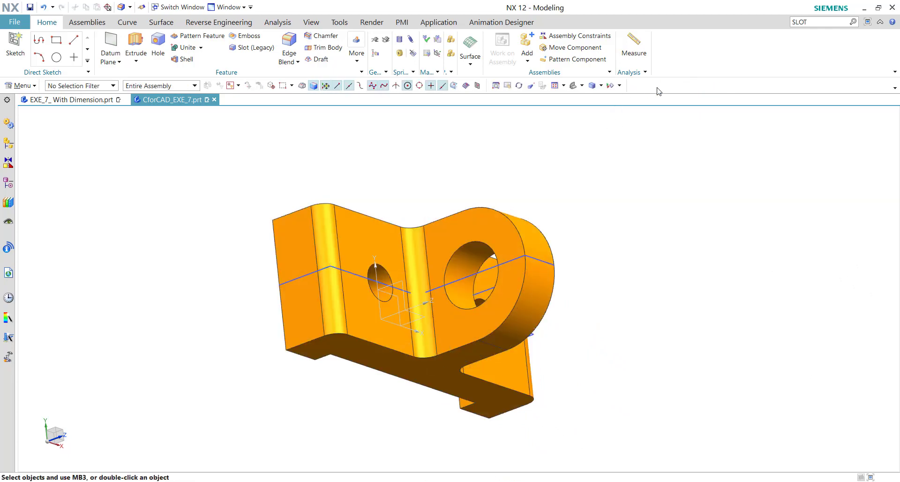
# Hide all sketches and datums so only the solid bracket is displayed.
pyautogui.moveTo(690, 253); pyautogui.dragTo(668, 267, button='middle')
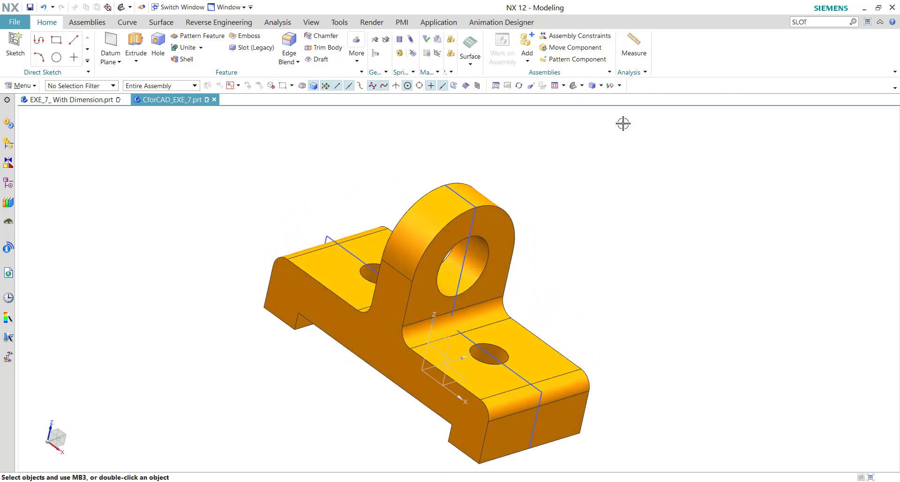
pyautogui.click(592, 86)
pyautogui.click(614, 88)
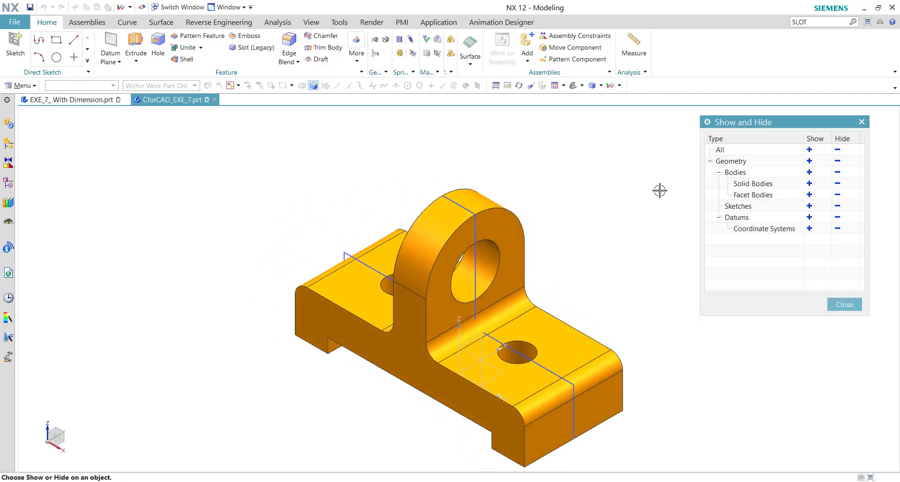
pyautogui.click(838, 206)
pyautogui.click(838, 217)
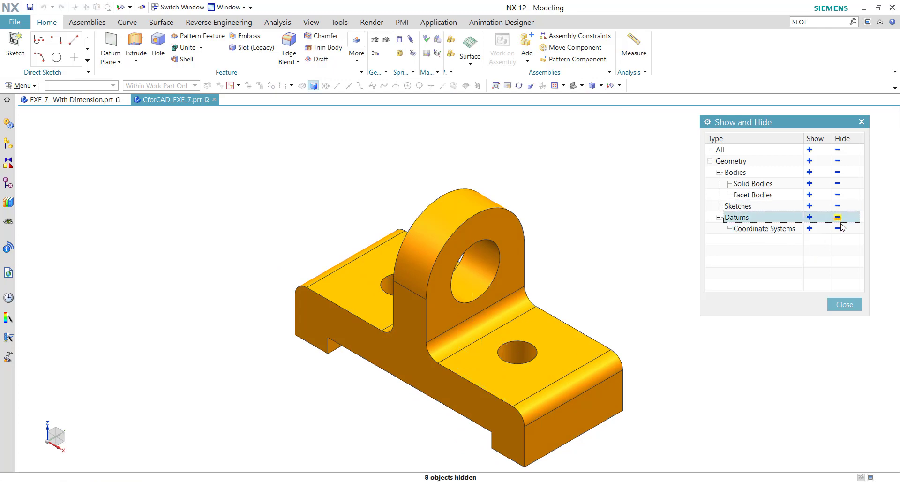
pyautogui.click(845, 304)
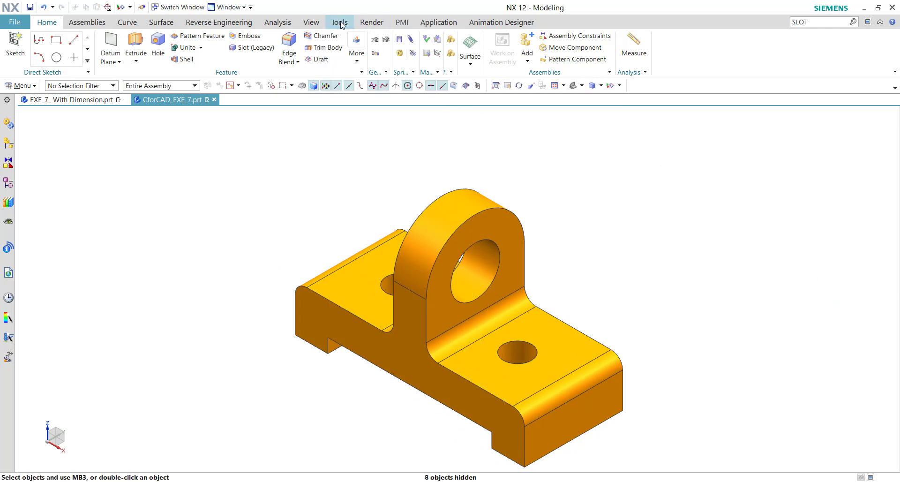
# Change the solid bracket's display color to a green from the Dark palette.
pyautogui.click(317, 25)
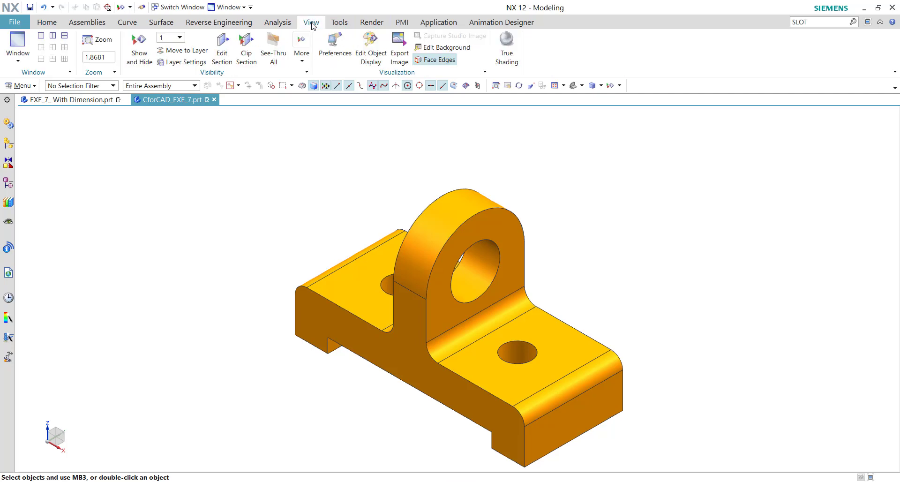
pyautogui.click(371, 51)
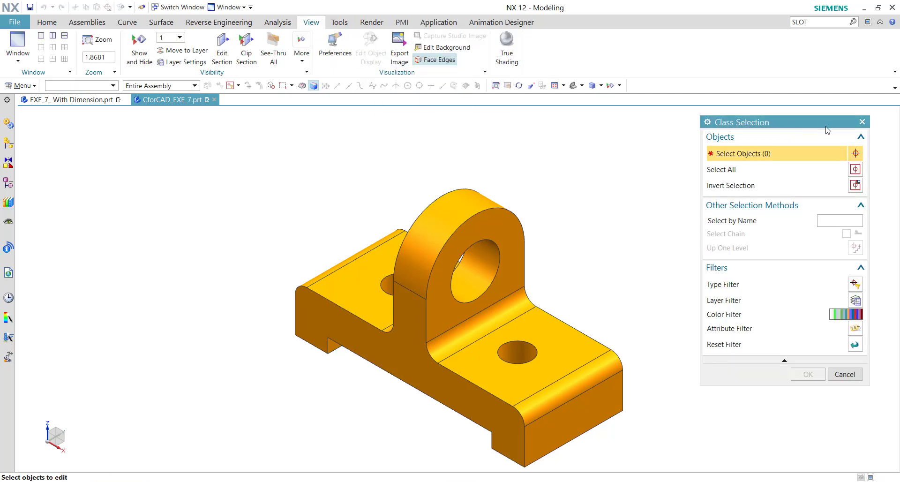
pyautogui.click(550, 347)
pyautogui.click(808, 374)
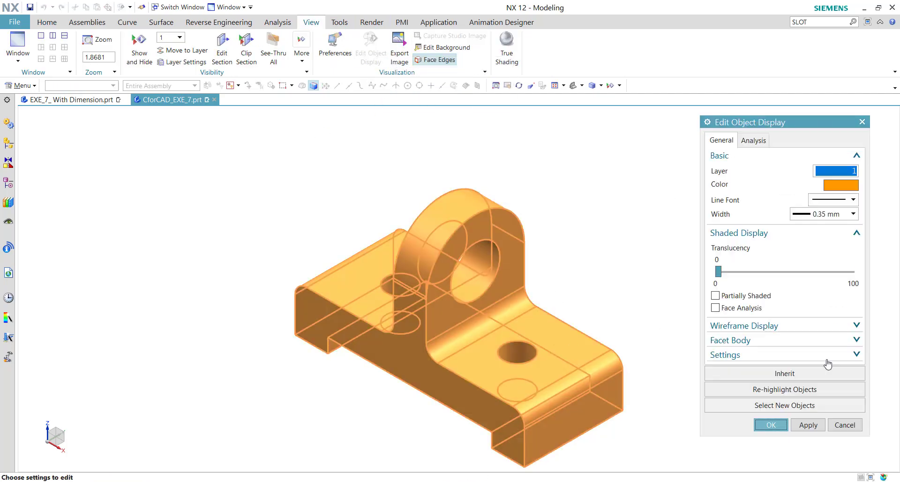
pyautogui.click(838, 184)
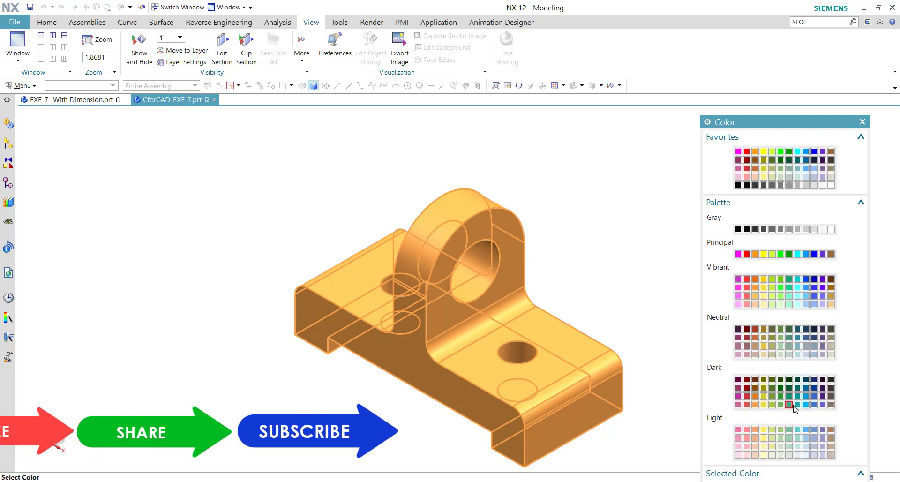
pyautogui.click(768, 463)
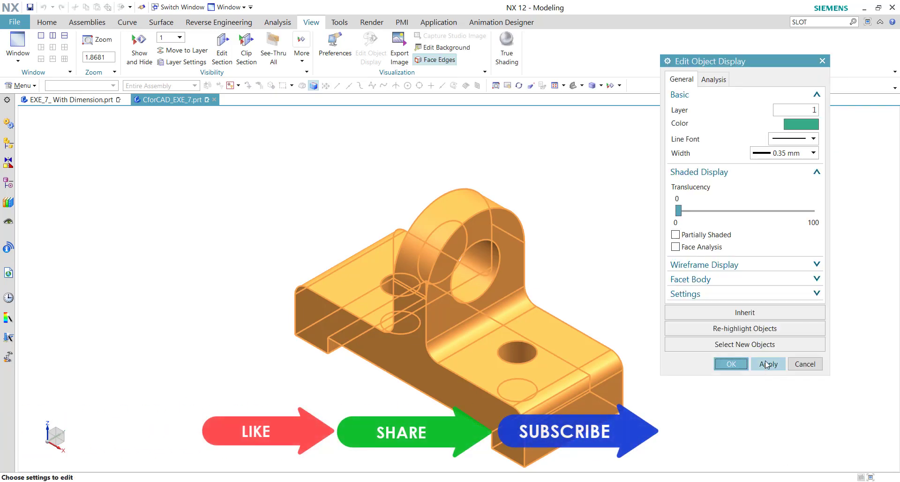
pyautogui.click(768, 365)
pyautogui.click(814, 368)
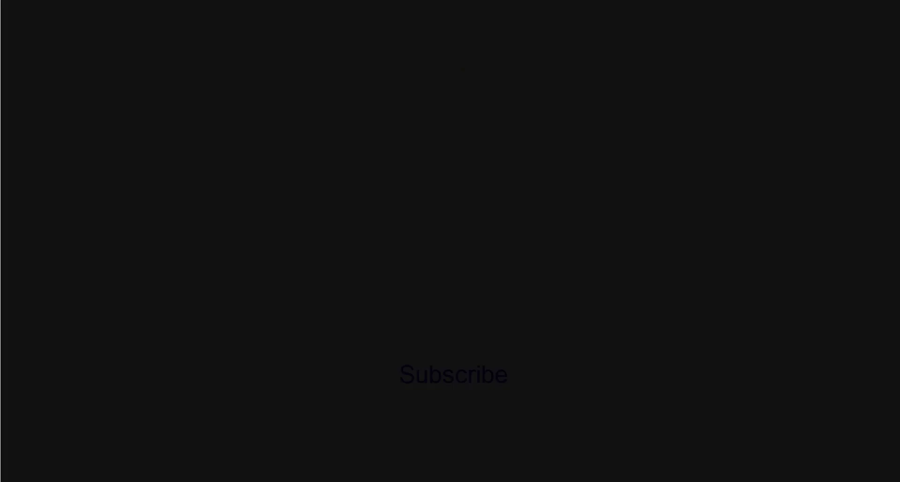